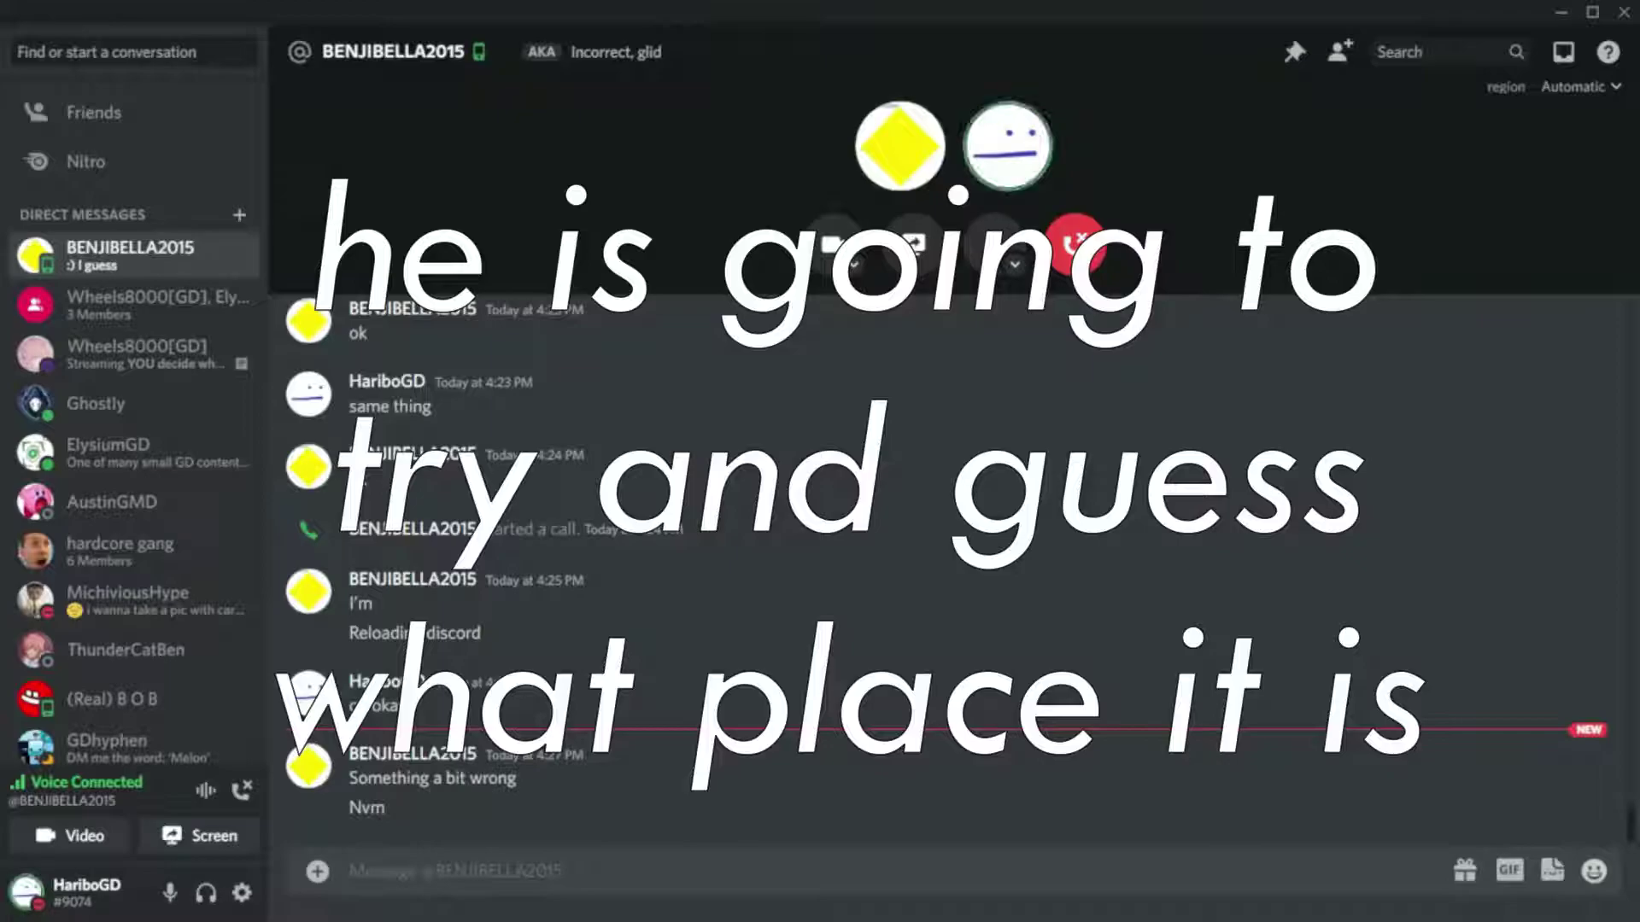
text(#1)
Add new lines in the placements message for the next placement numbers
key(shift+Return)
text(#3)
key(shift+Return)
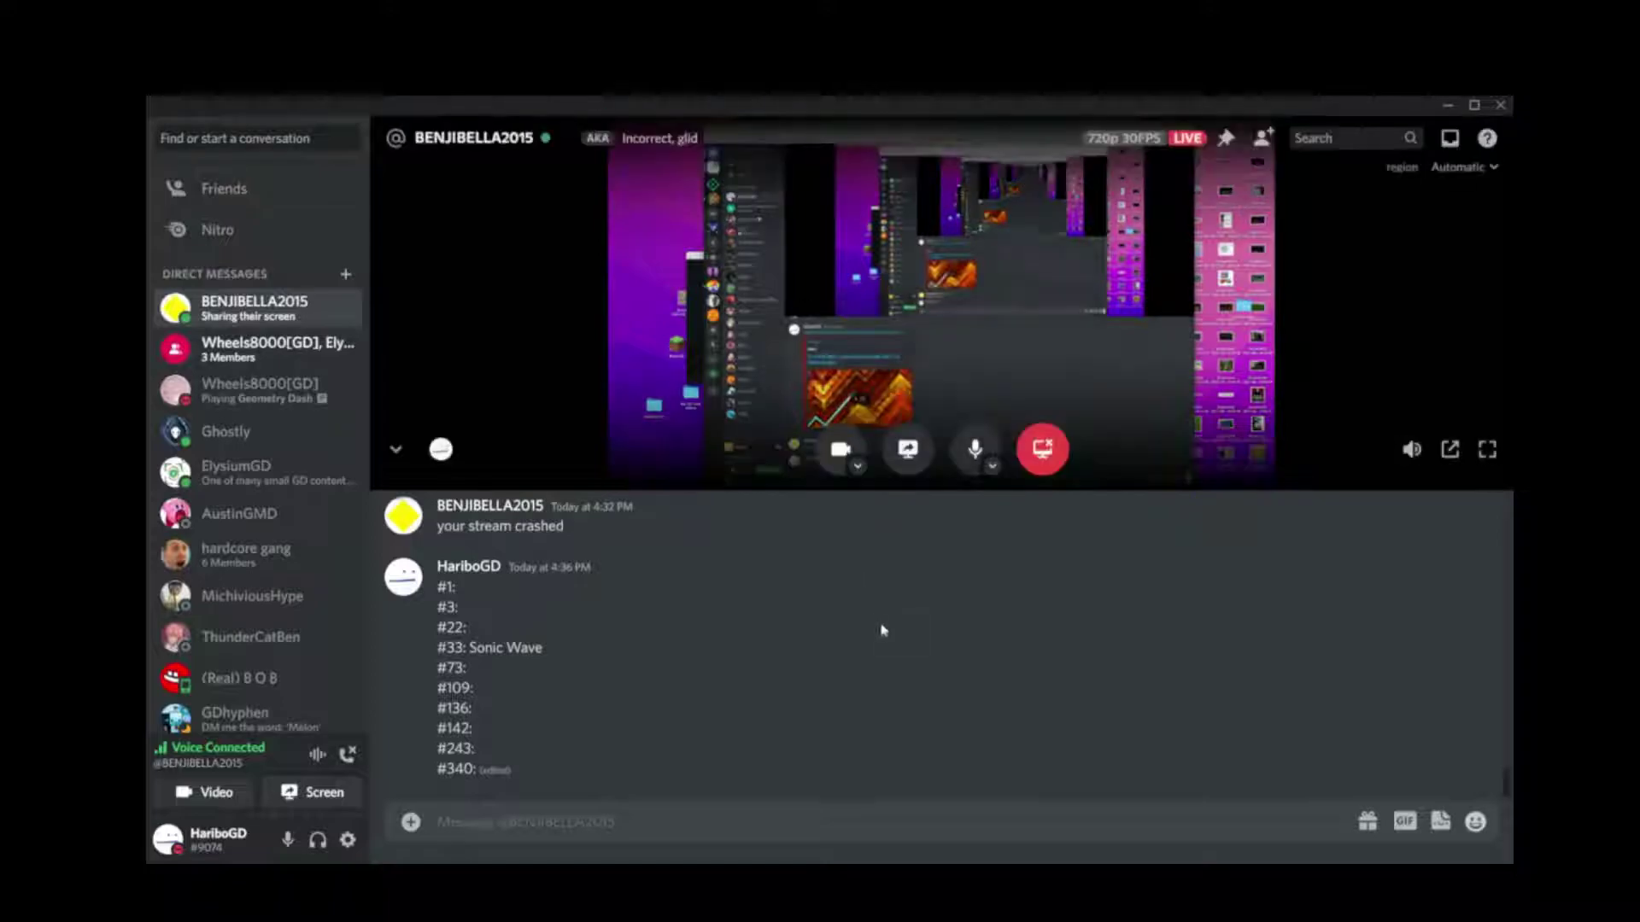
Edit the placements message so #22 reads Sakupen Circles and #136 reads Timor
click(1437, 551)
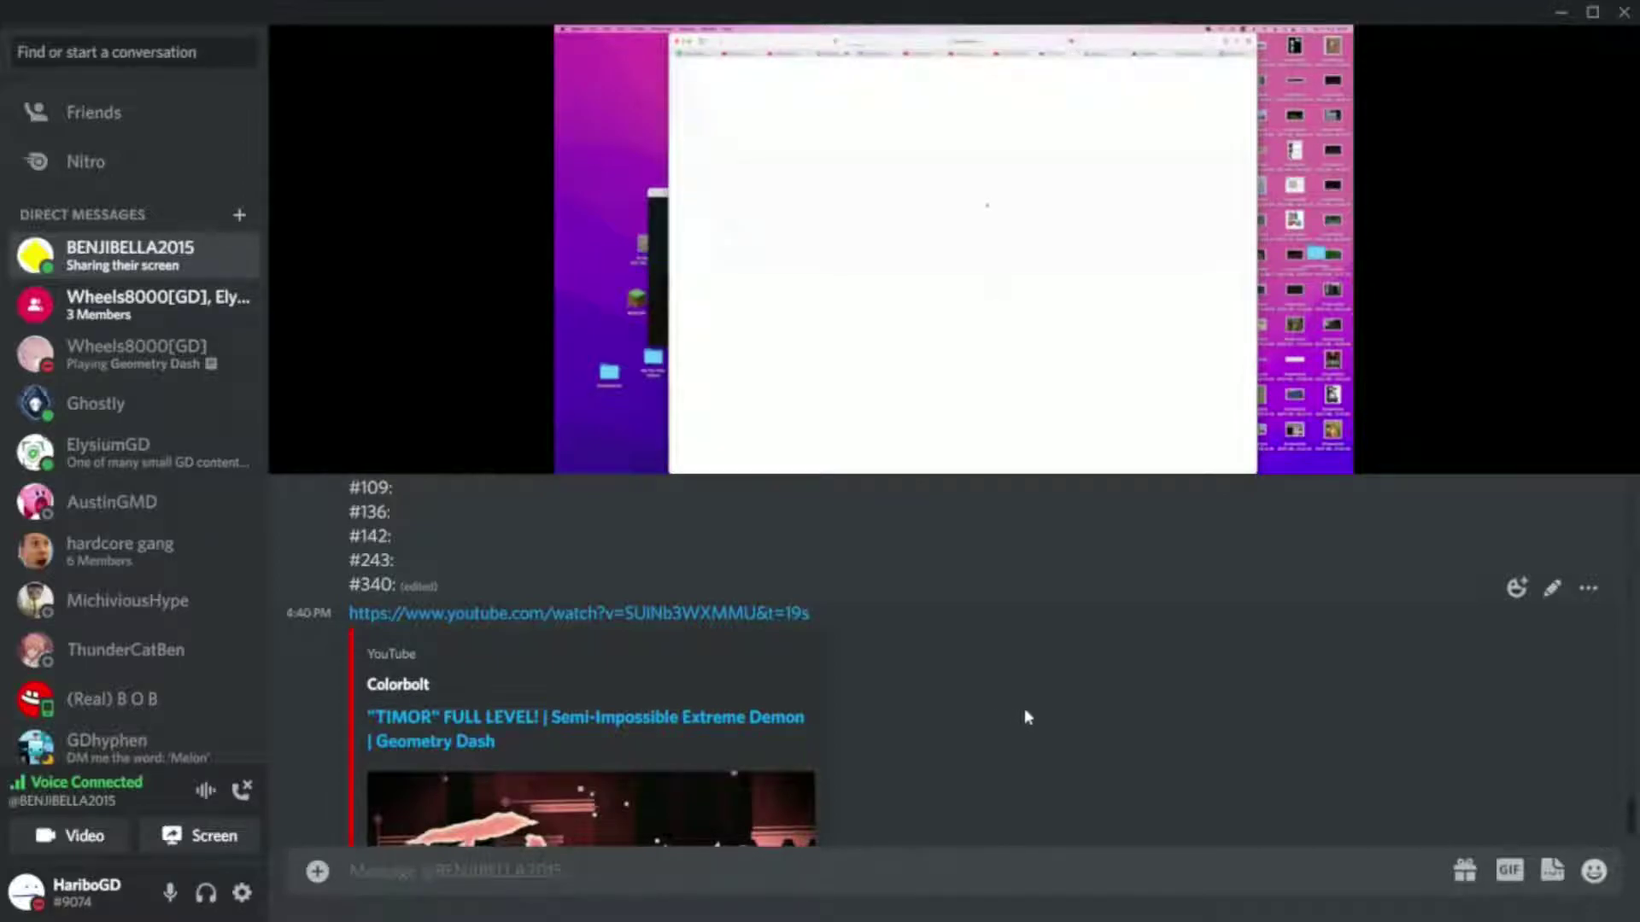
scroll(1028, 706, up, 2)
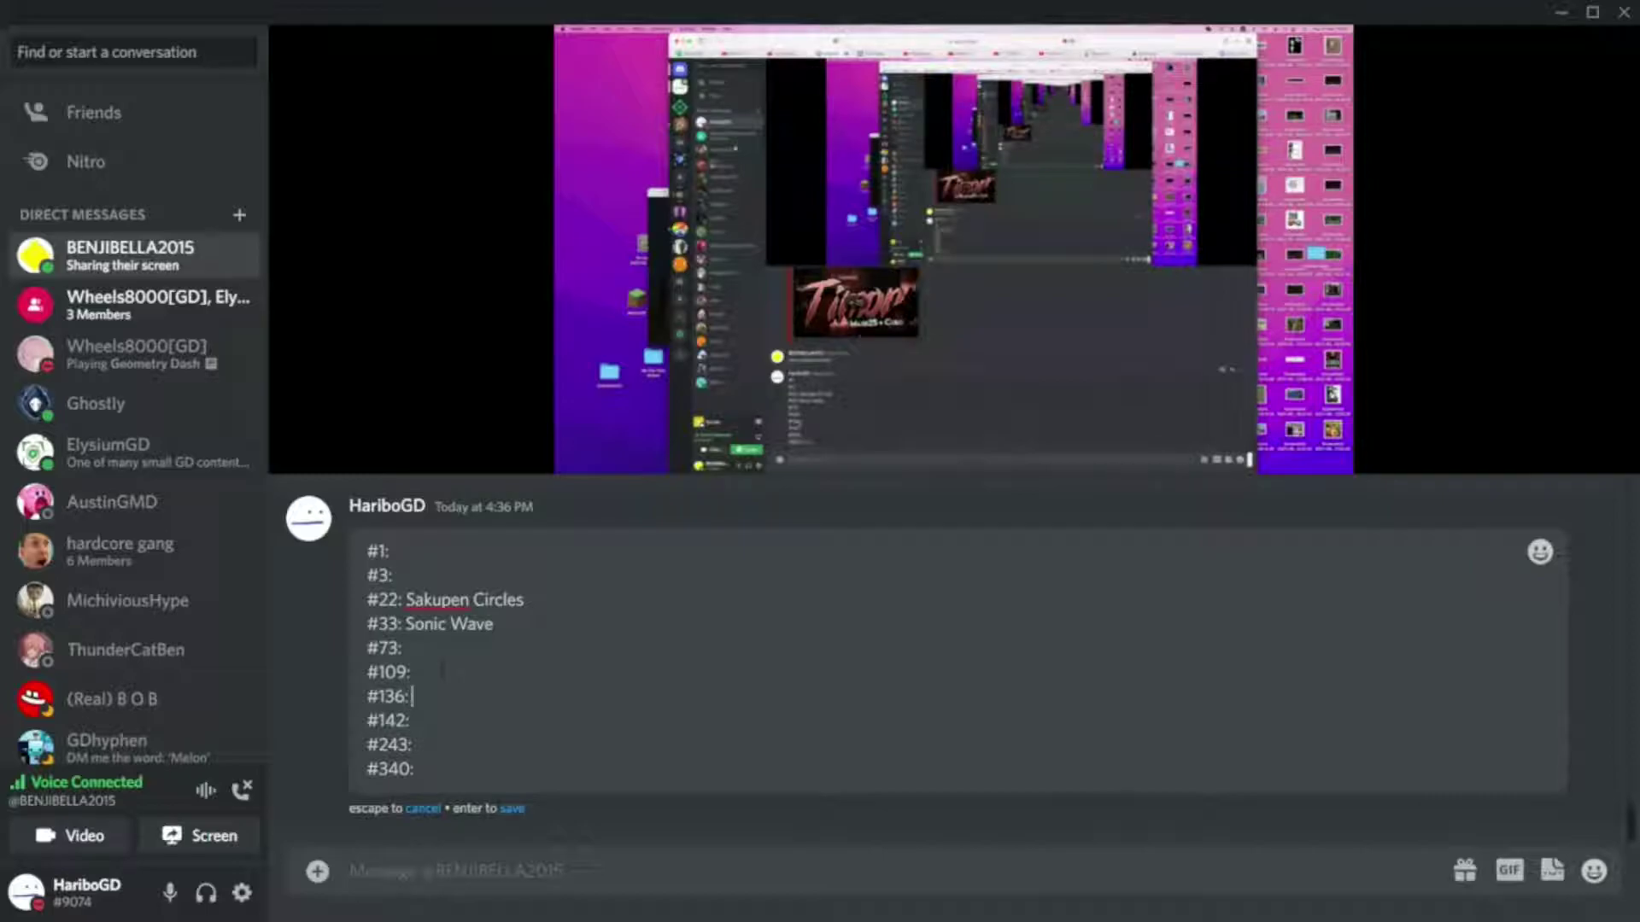
key(Escape)
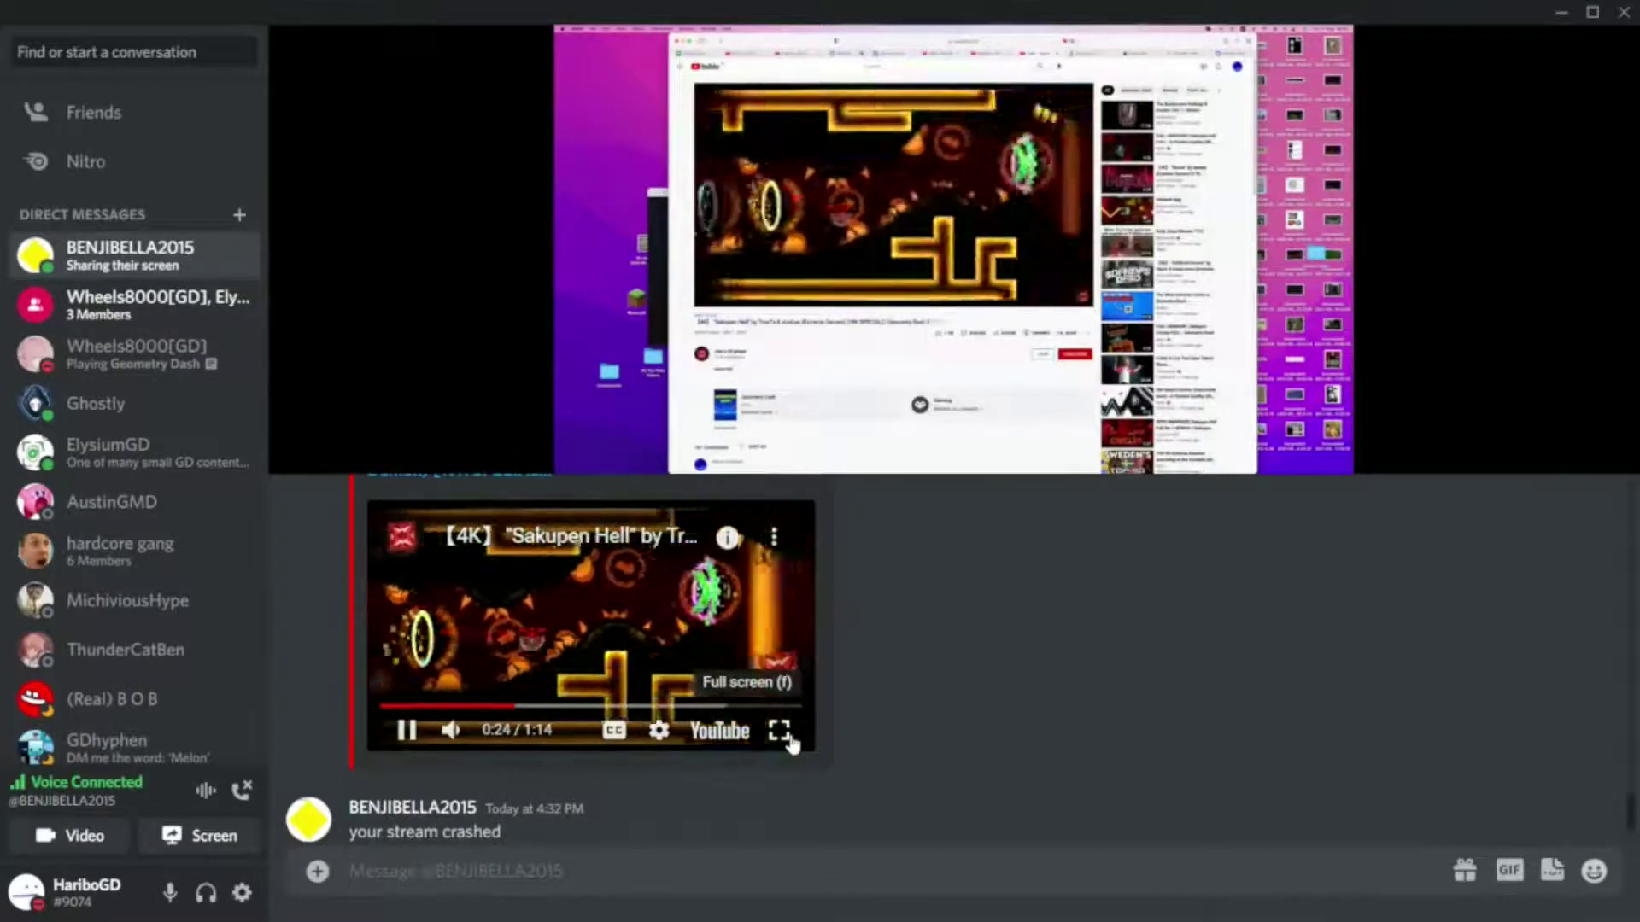
click(779, 730)
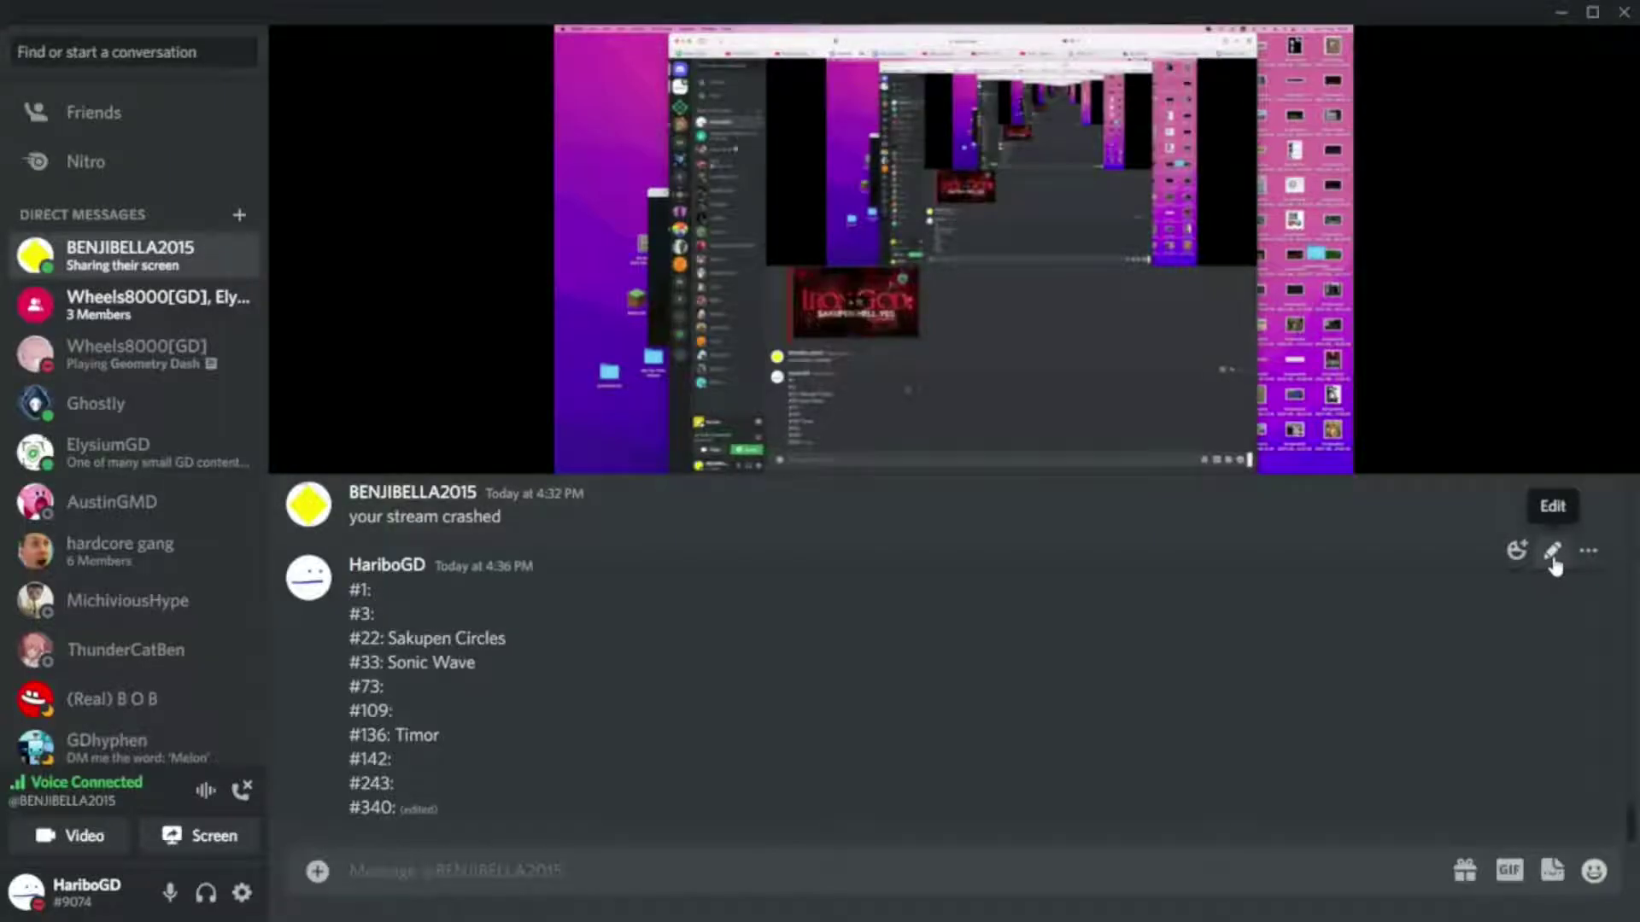
Reopen the placements message and select the Sonic Wave guess on line #33 to revise it
click(1551, 551)
key(ctrl+shift+Left)
key(ctrl+shift+Left)
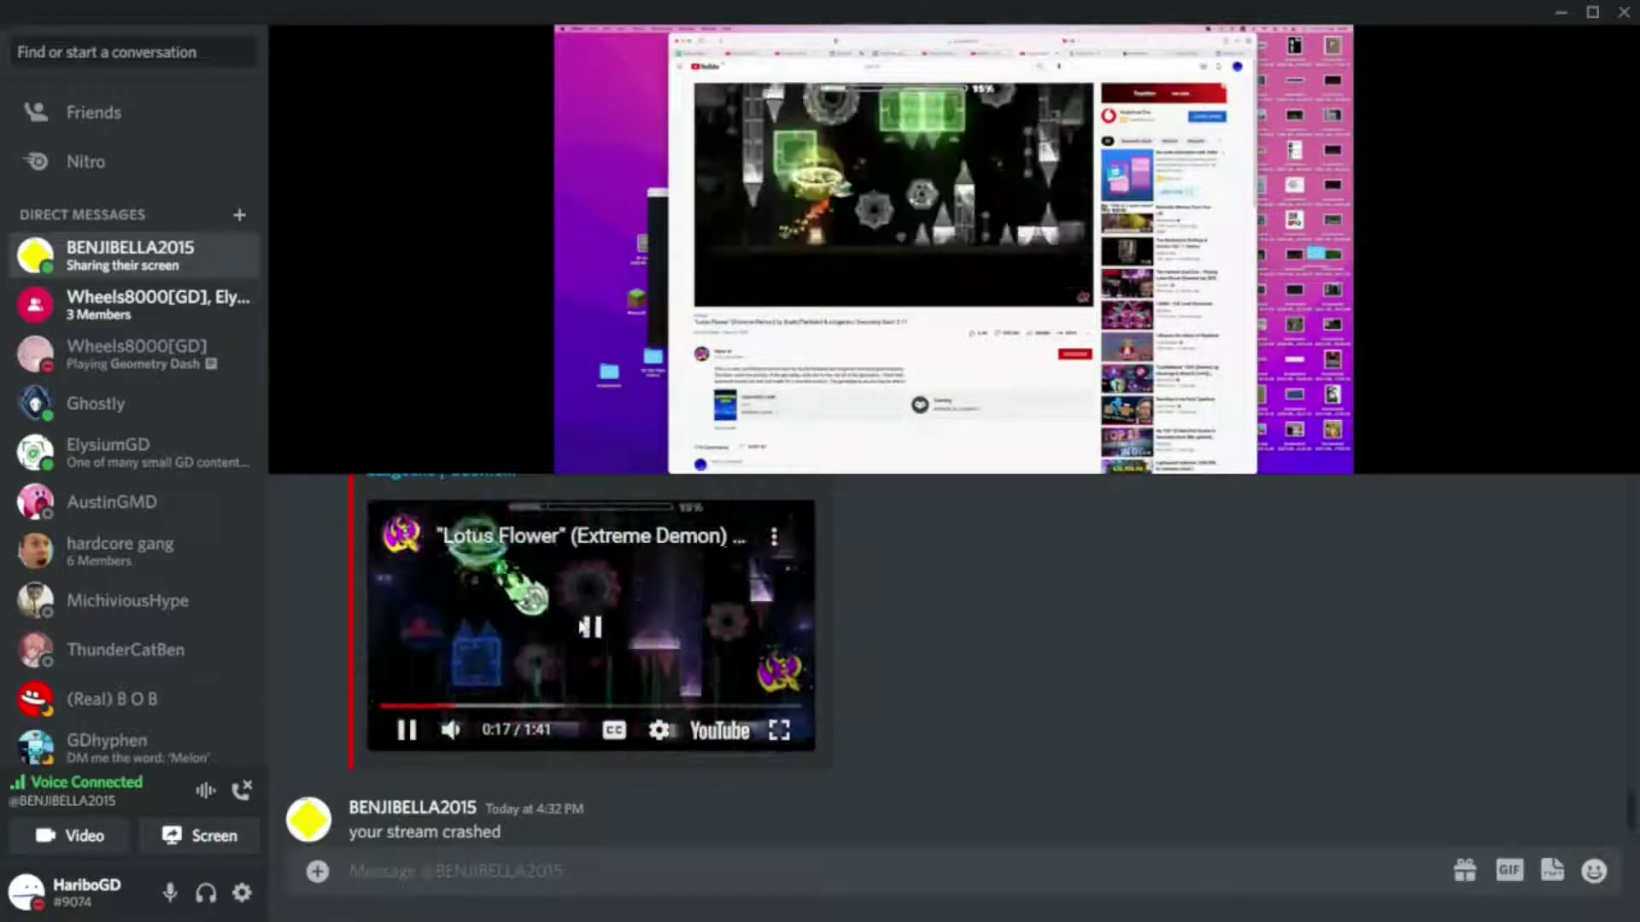
double_click(578, 621)
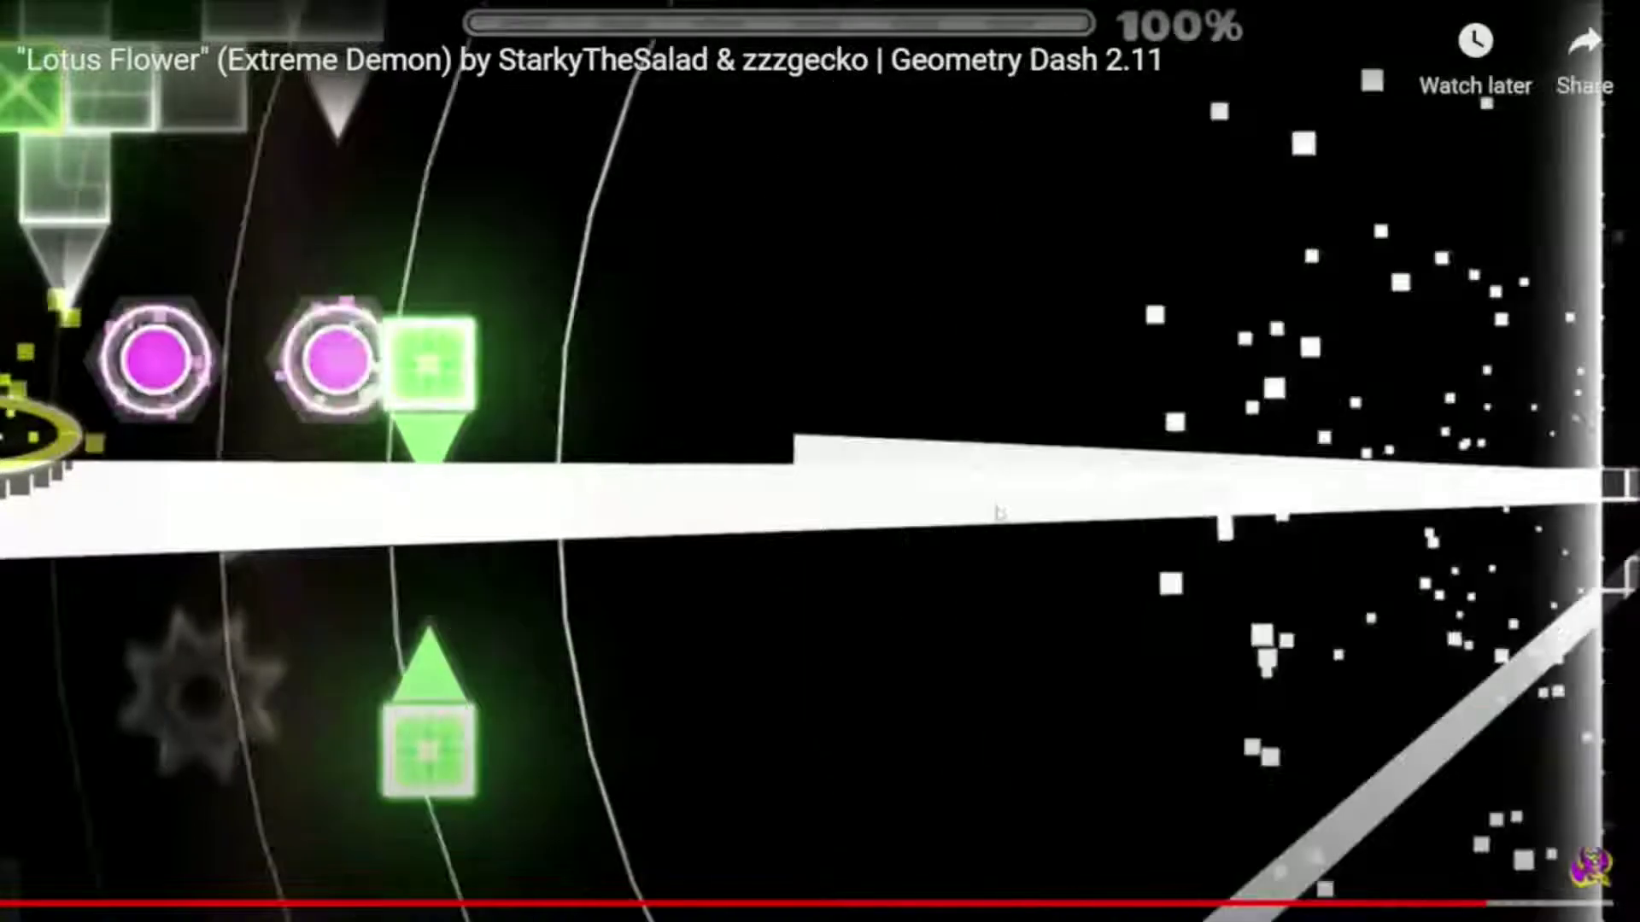
click(766, 690)
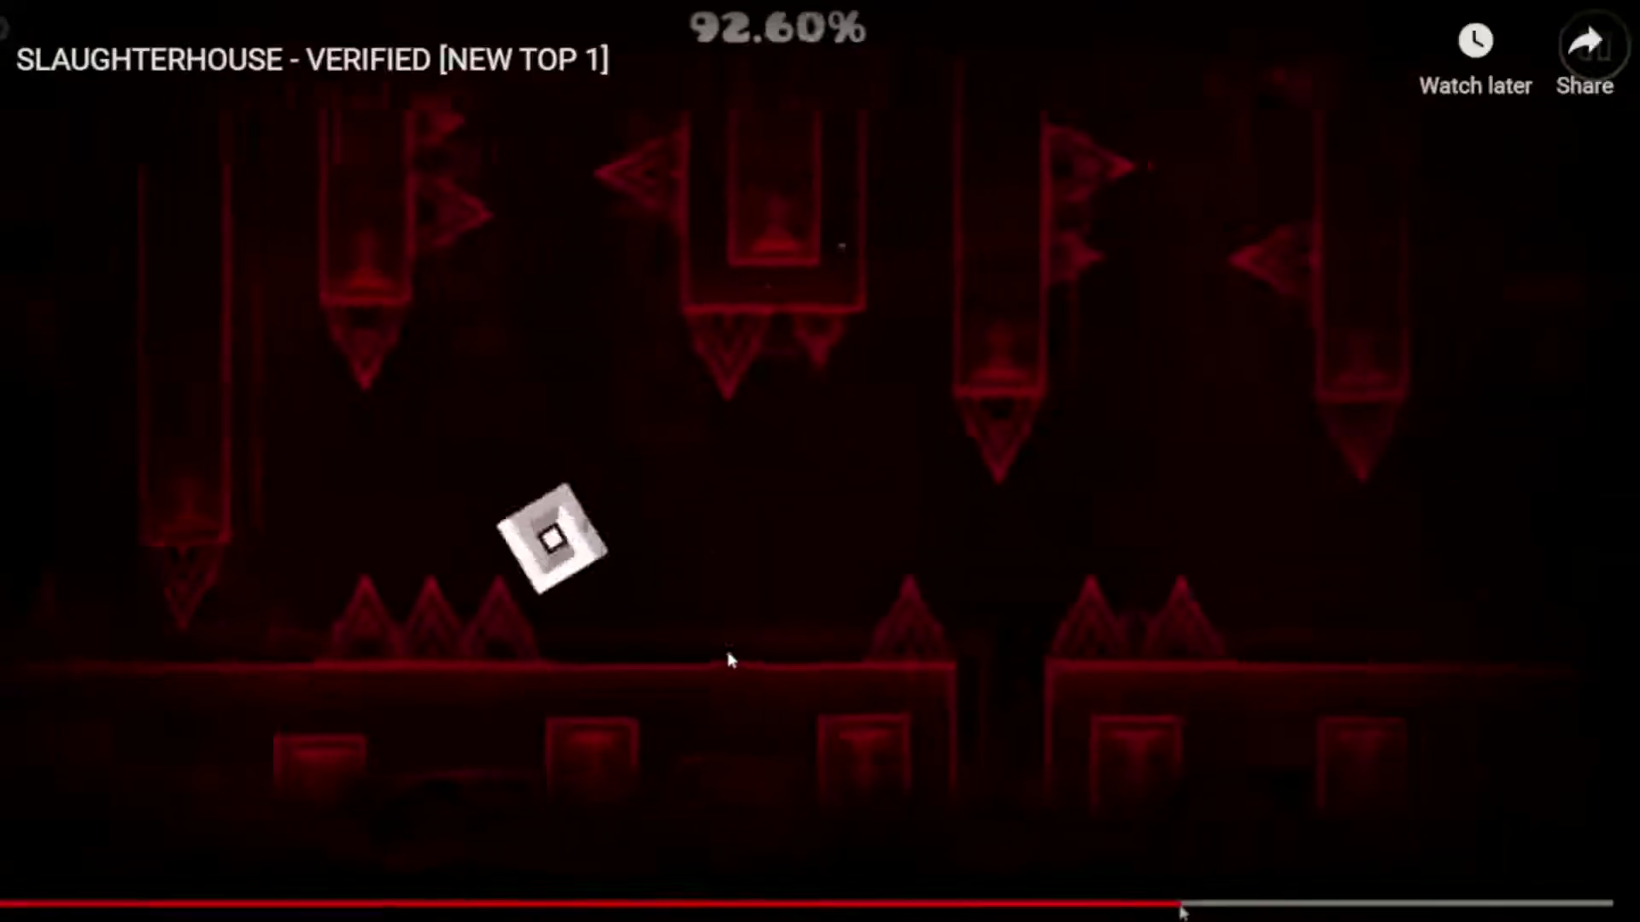
Exit the full-screen Slaughterhouse video back to the DM conversation
key(Escape)
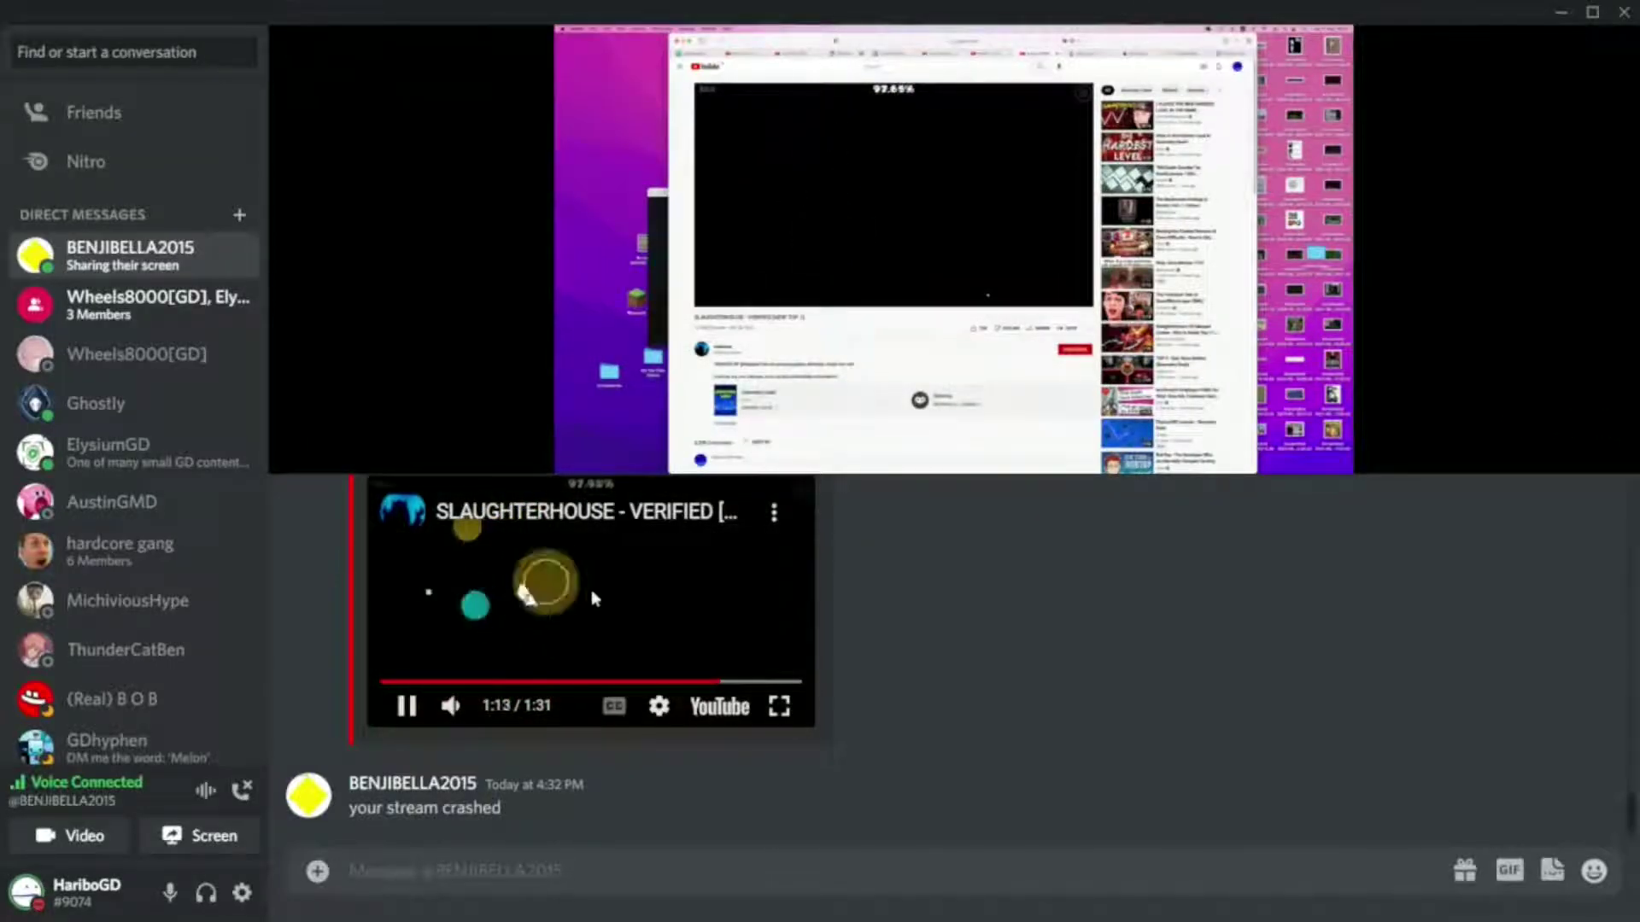
scroll(979, 768, down, 3)
scroll(979, 768, down, 1)
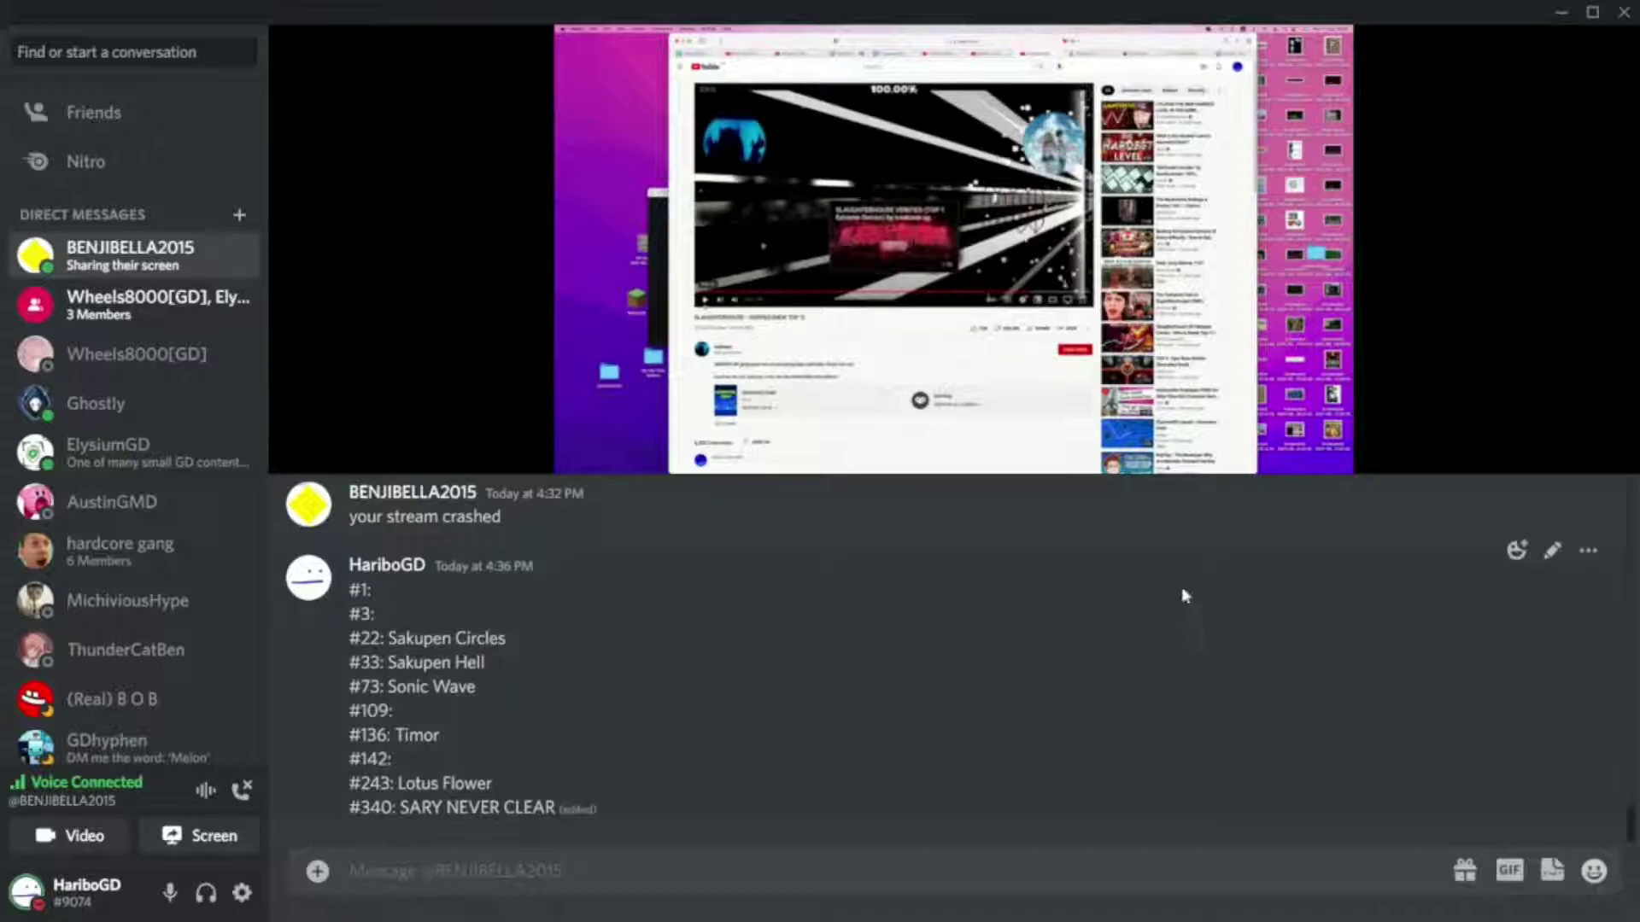
Edit the last message so placement #1 reads Slaughterhouse
key(Up)
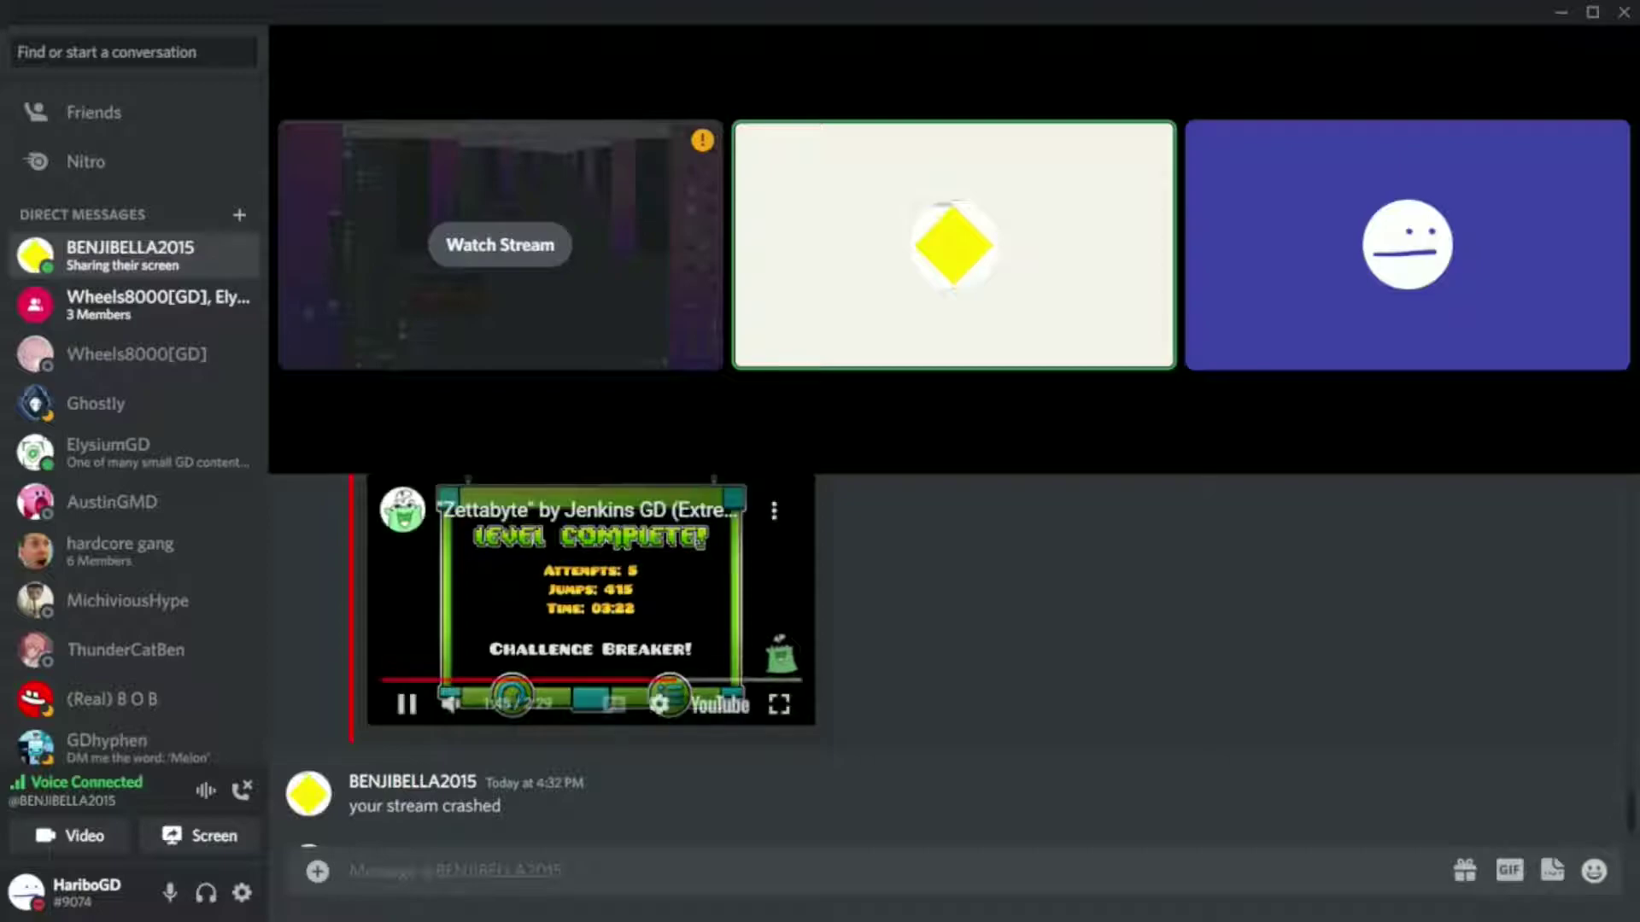
click(780, 705)
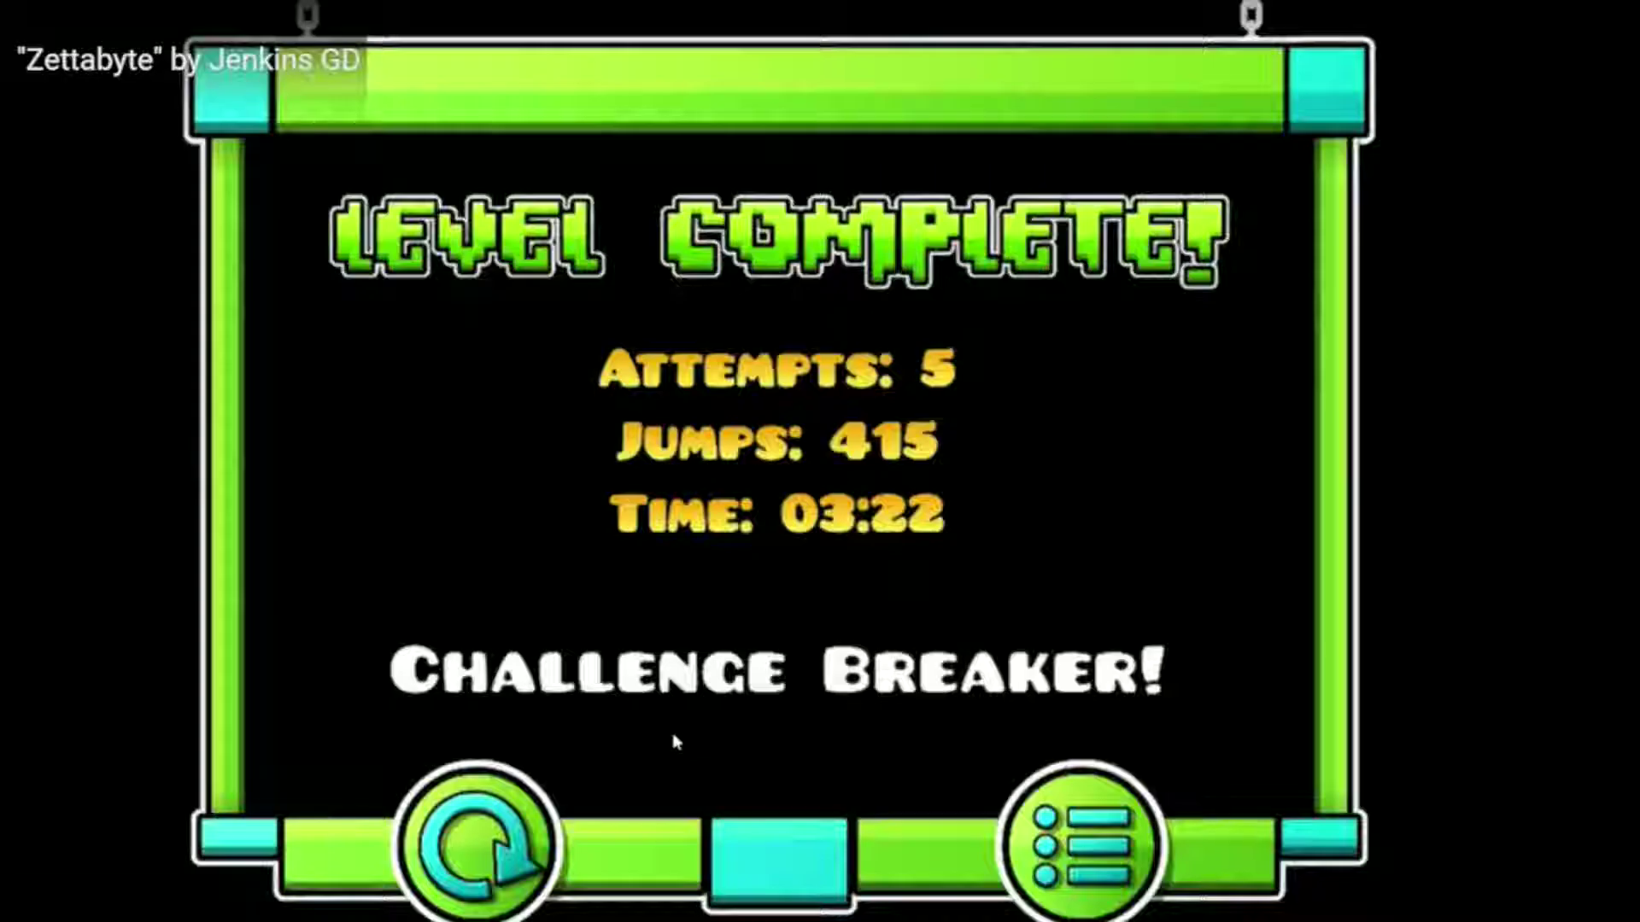
click(653, 903)
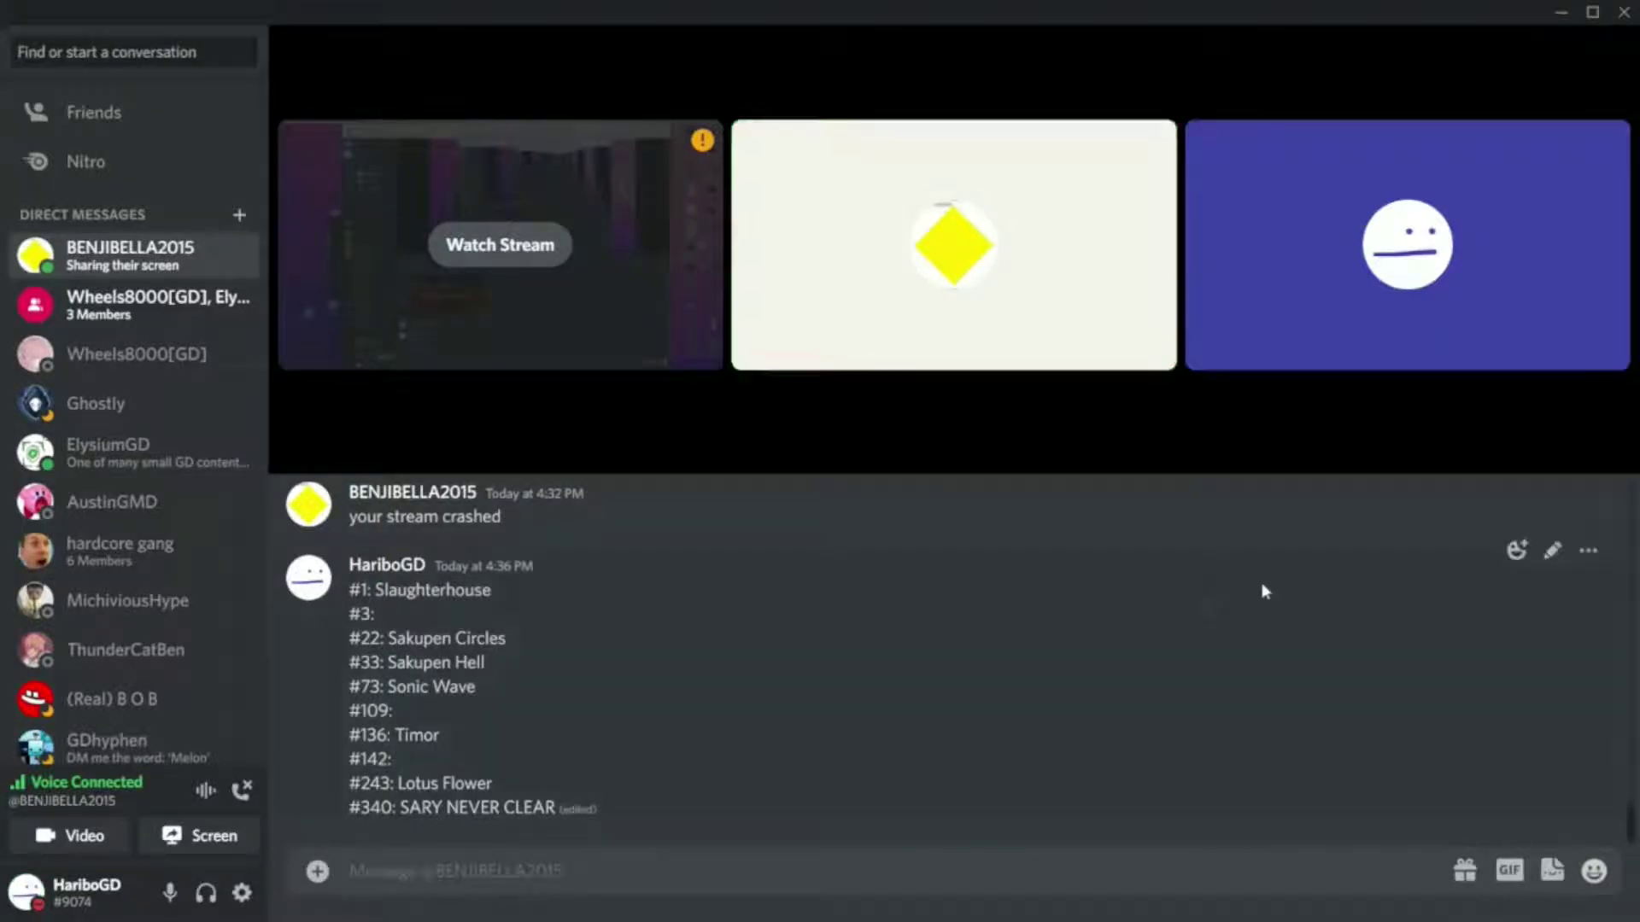
Edit the placements message so #109 reads Zettabyte and save it
click(1547, 550)
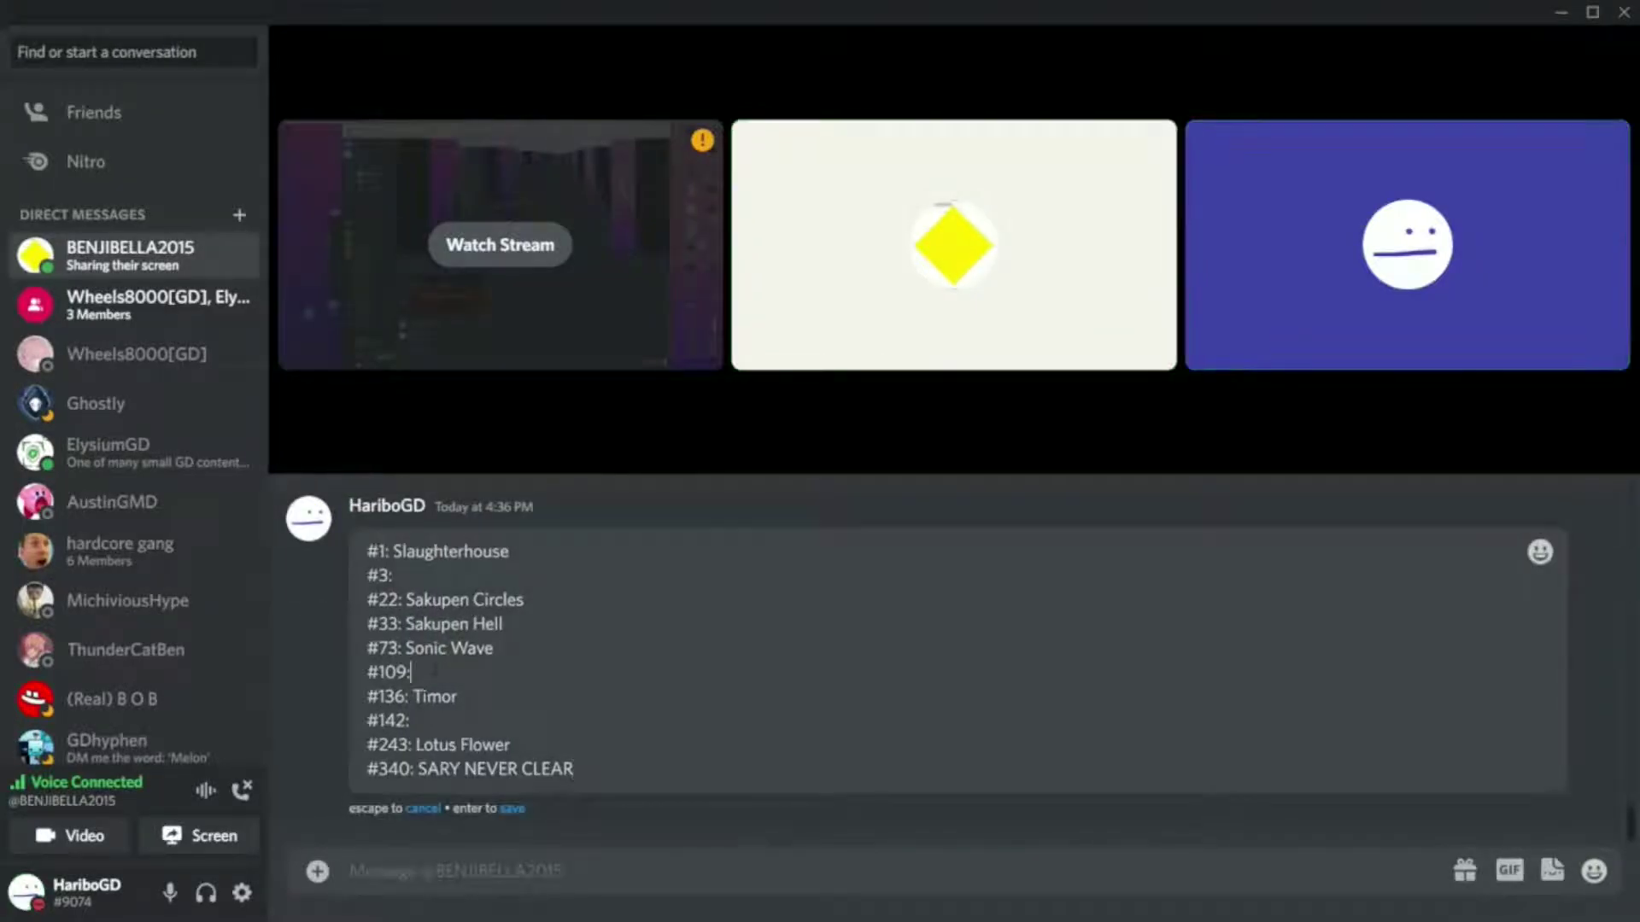
click(412, 671)
text(Zettabyte)
key(Return)
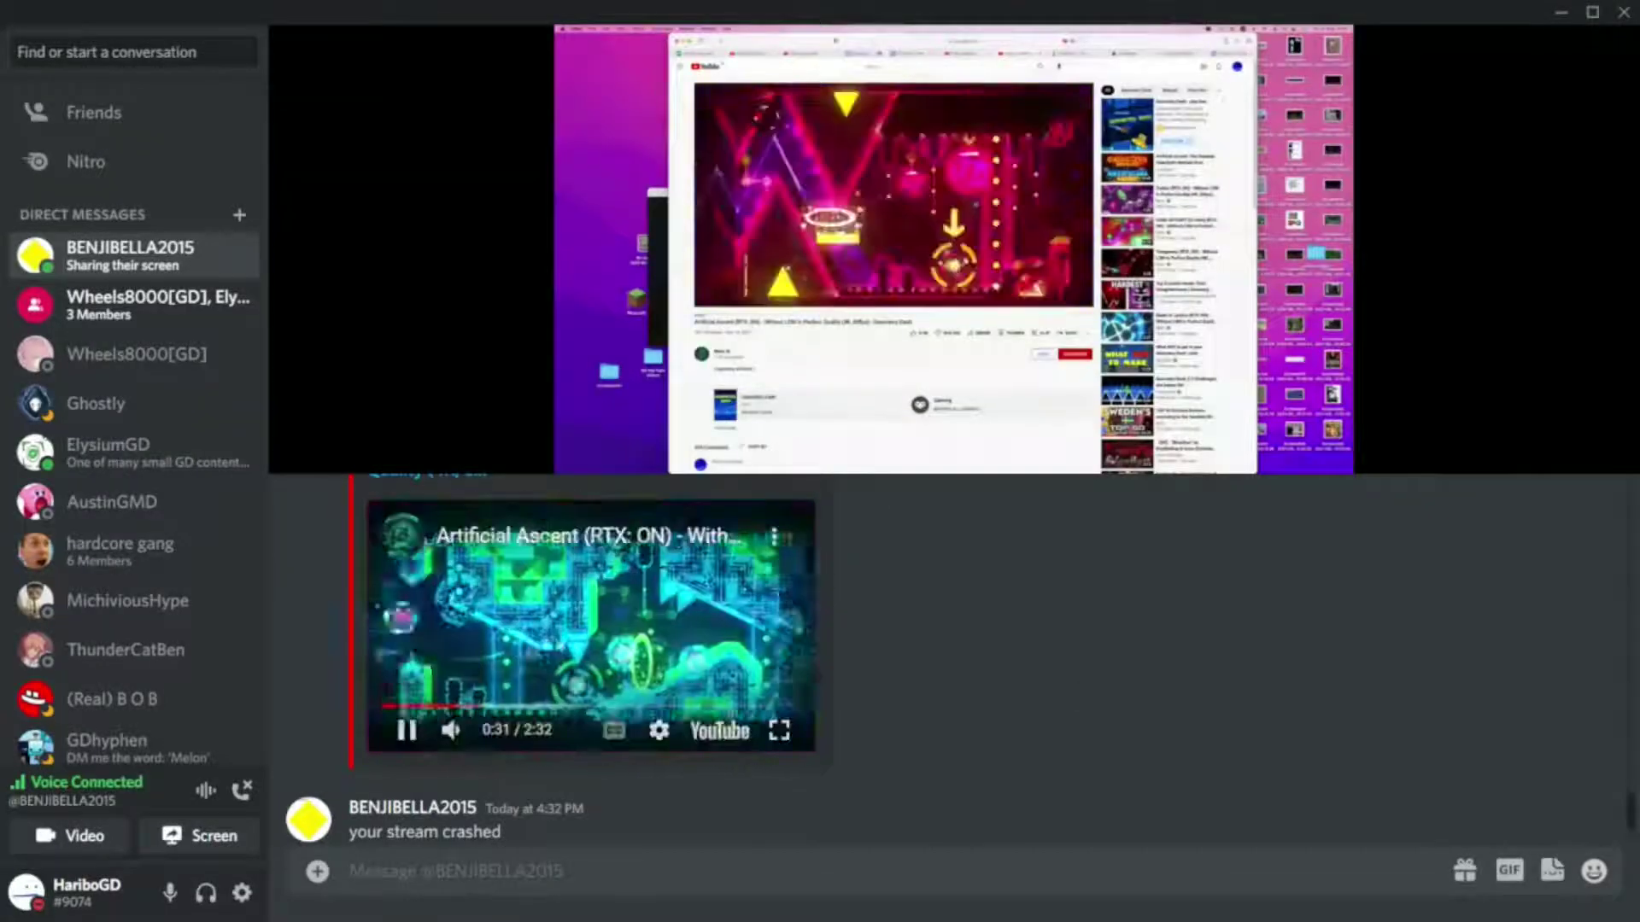
Watch the embedded level video full screen, return to the DM and pause then resume it
click(785, 729)
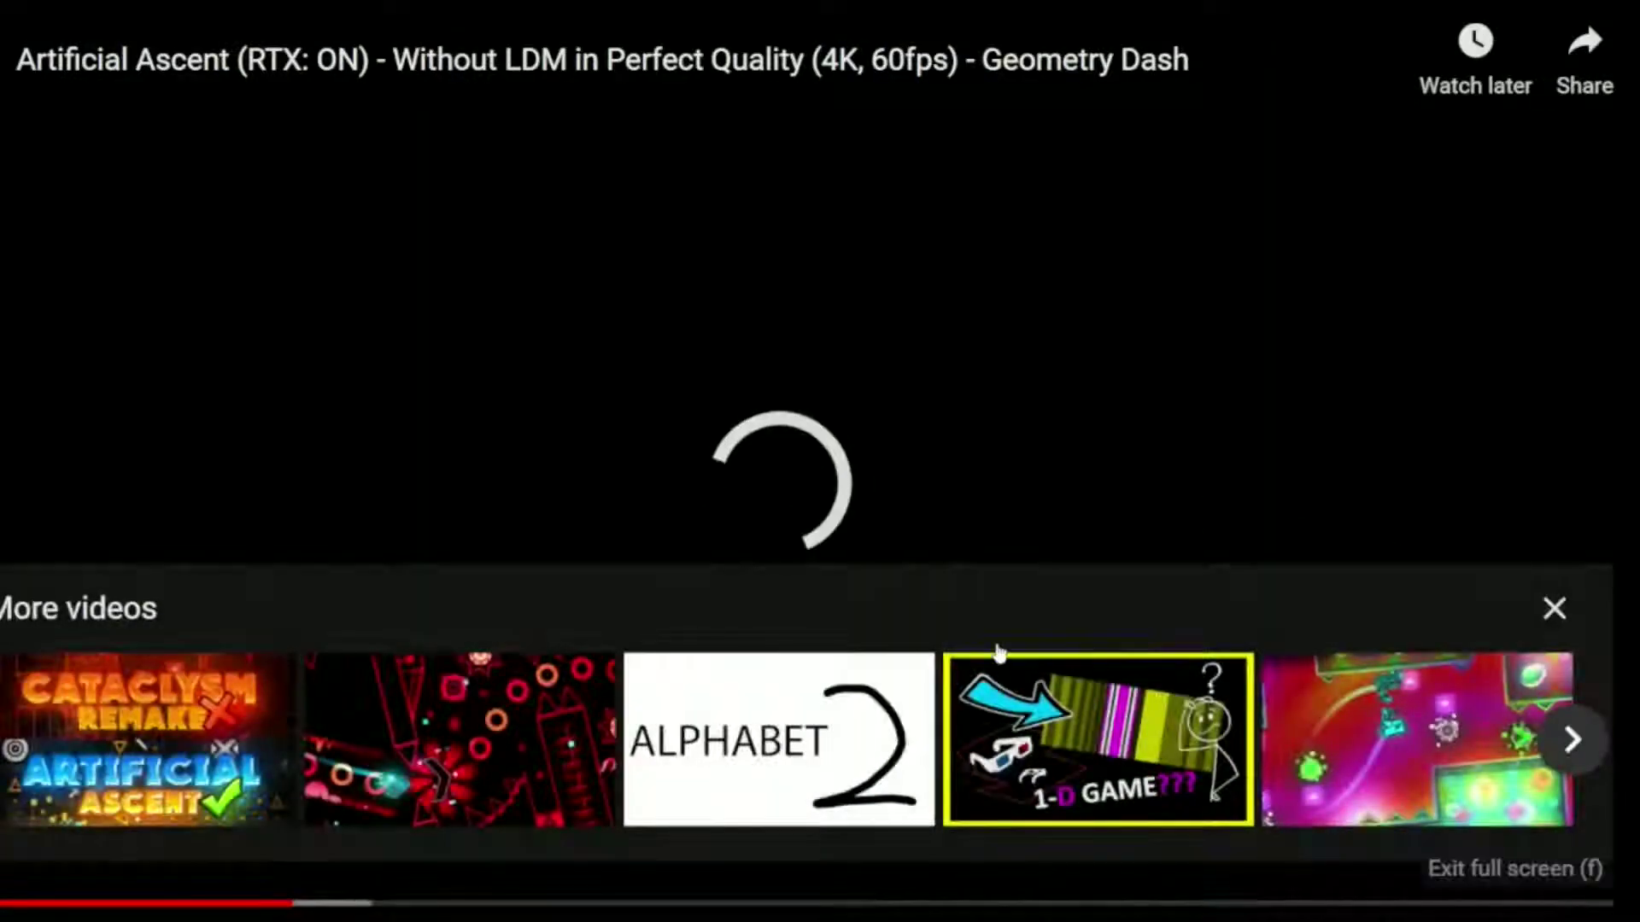
key(Escape)
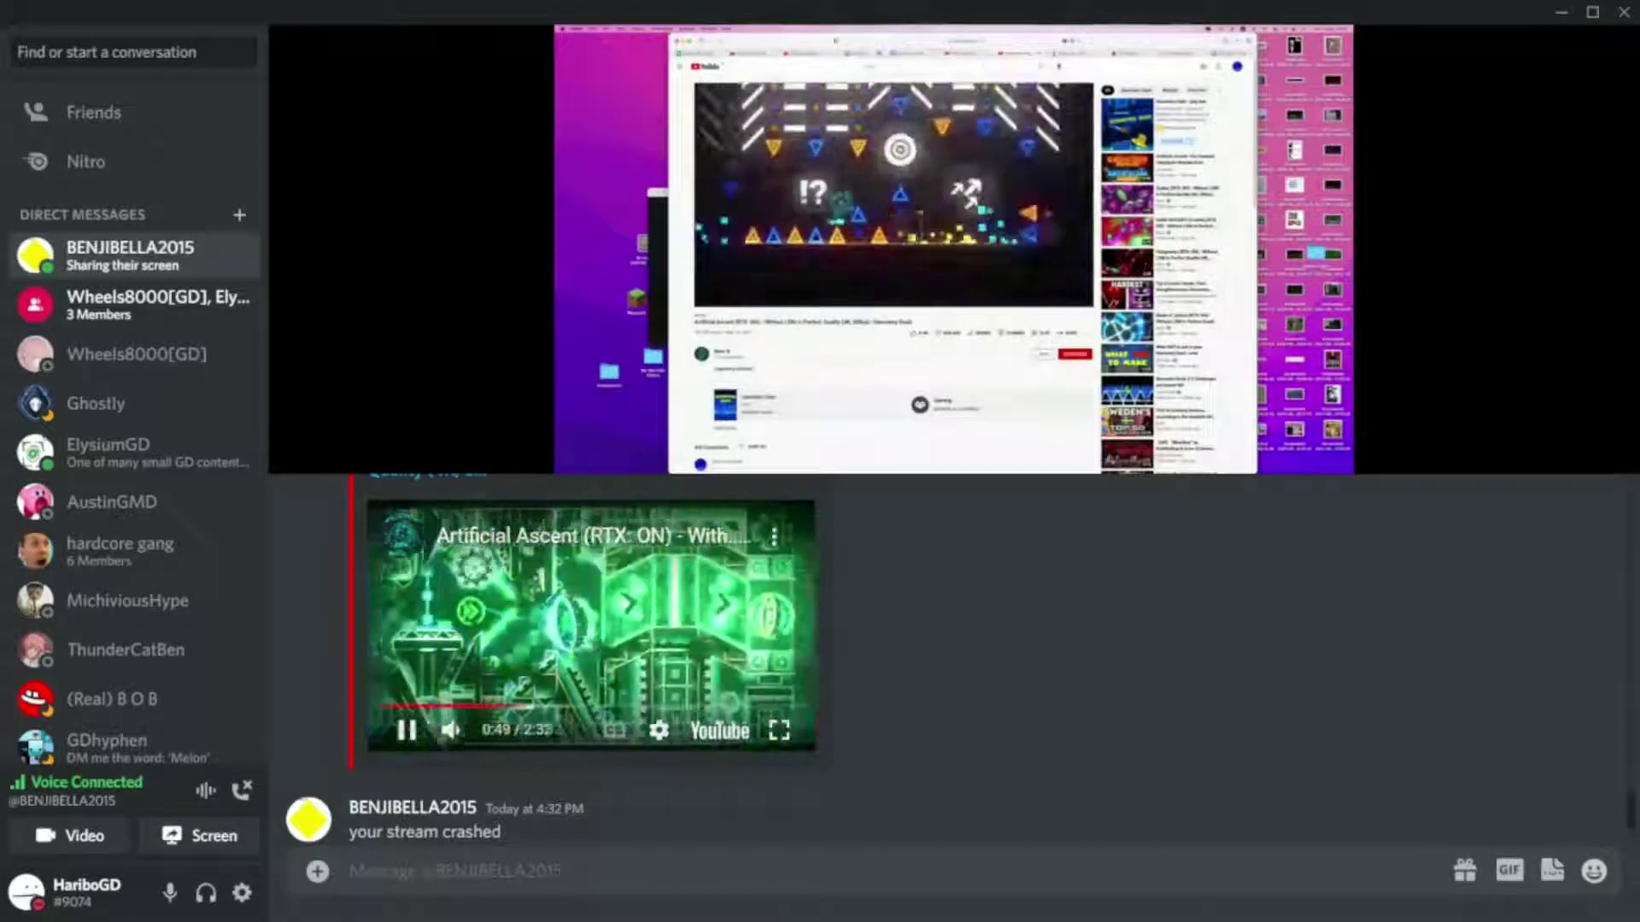
click(586, 644)
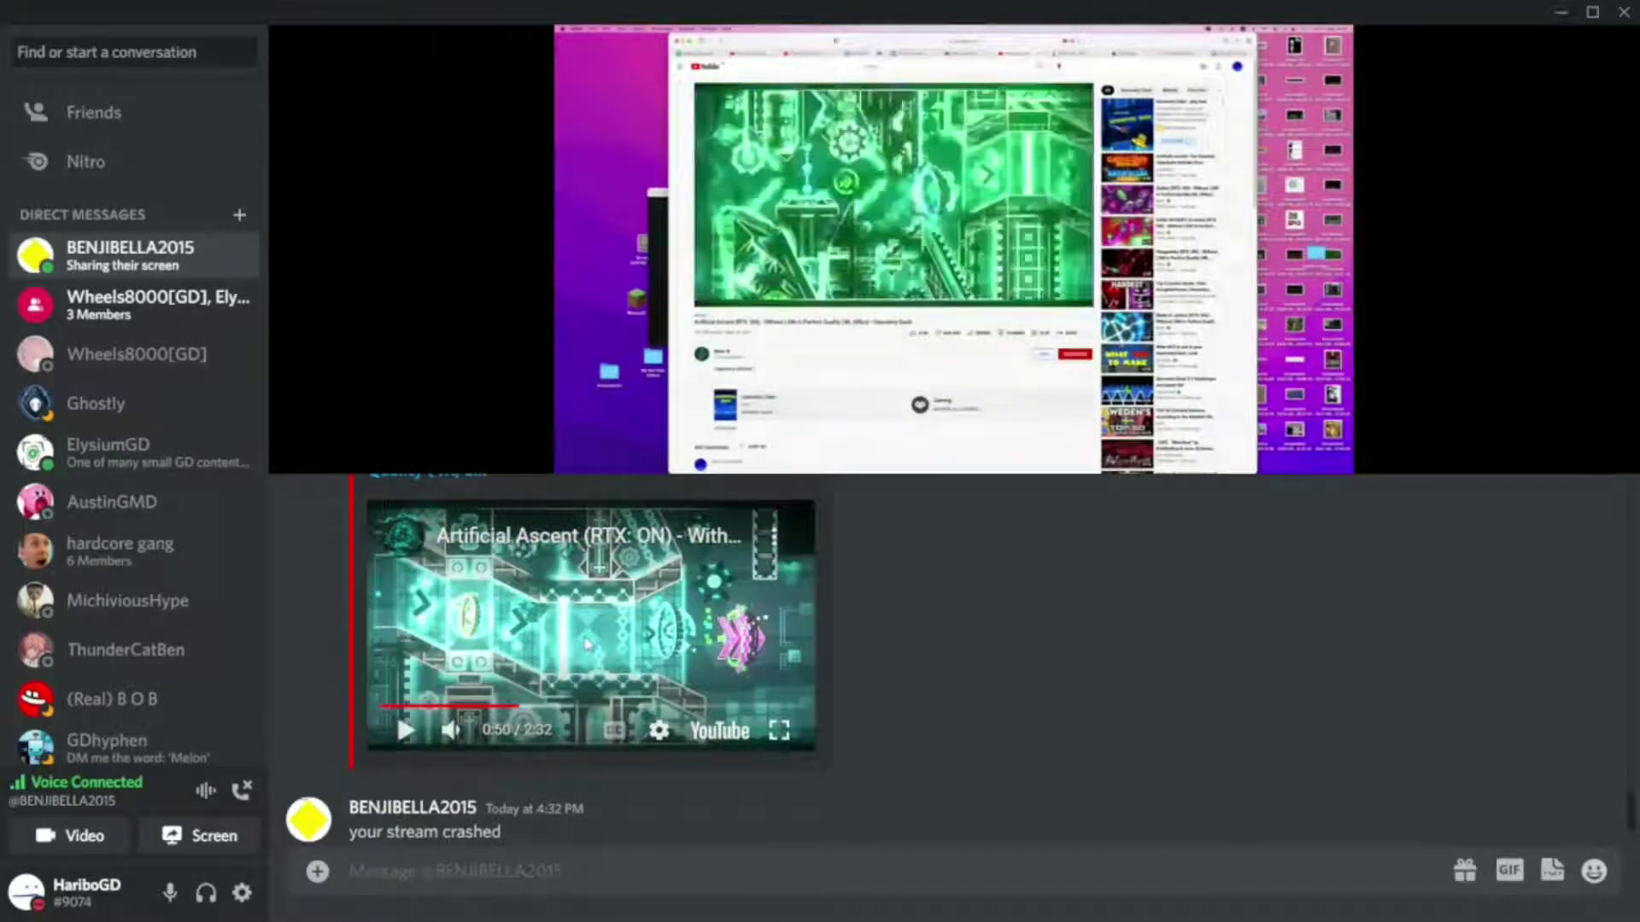
click(586, 643)
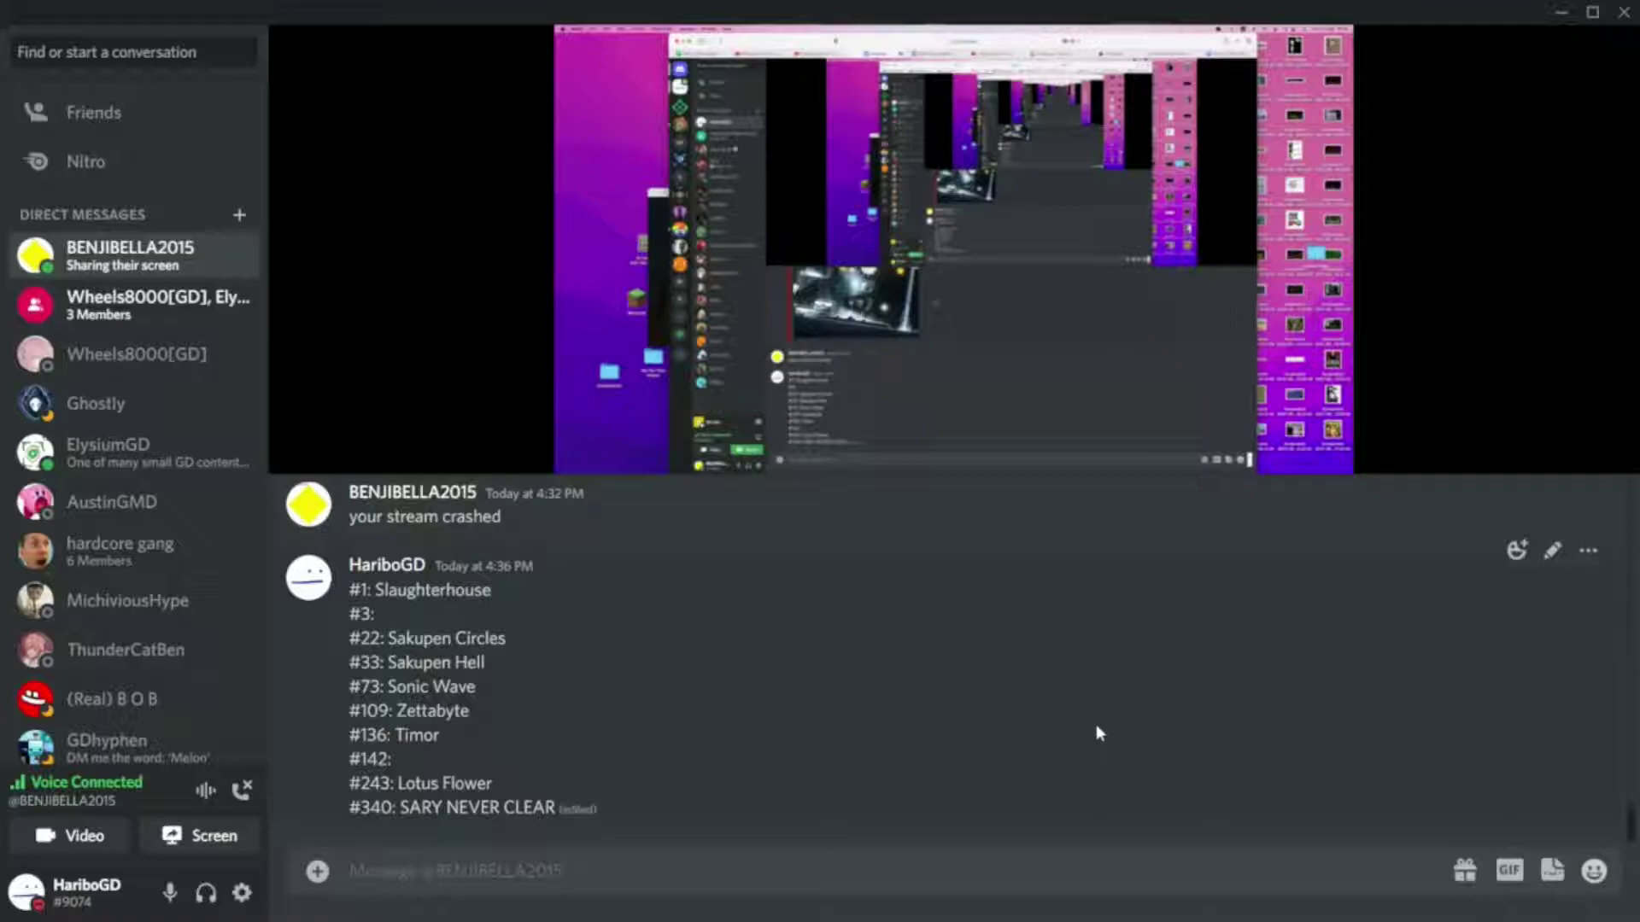
Edit the last message so placement #3 reads Artificial Ascent and save it
key(Up)
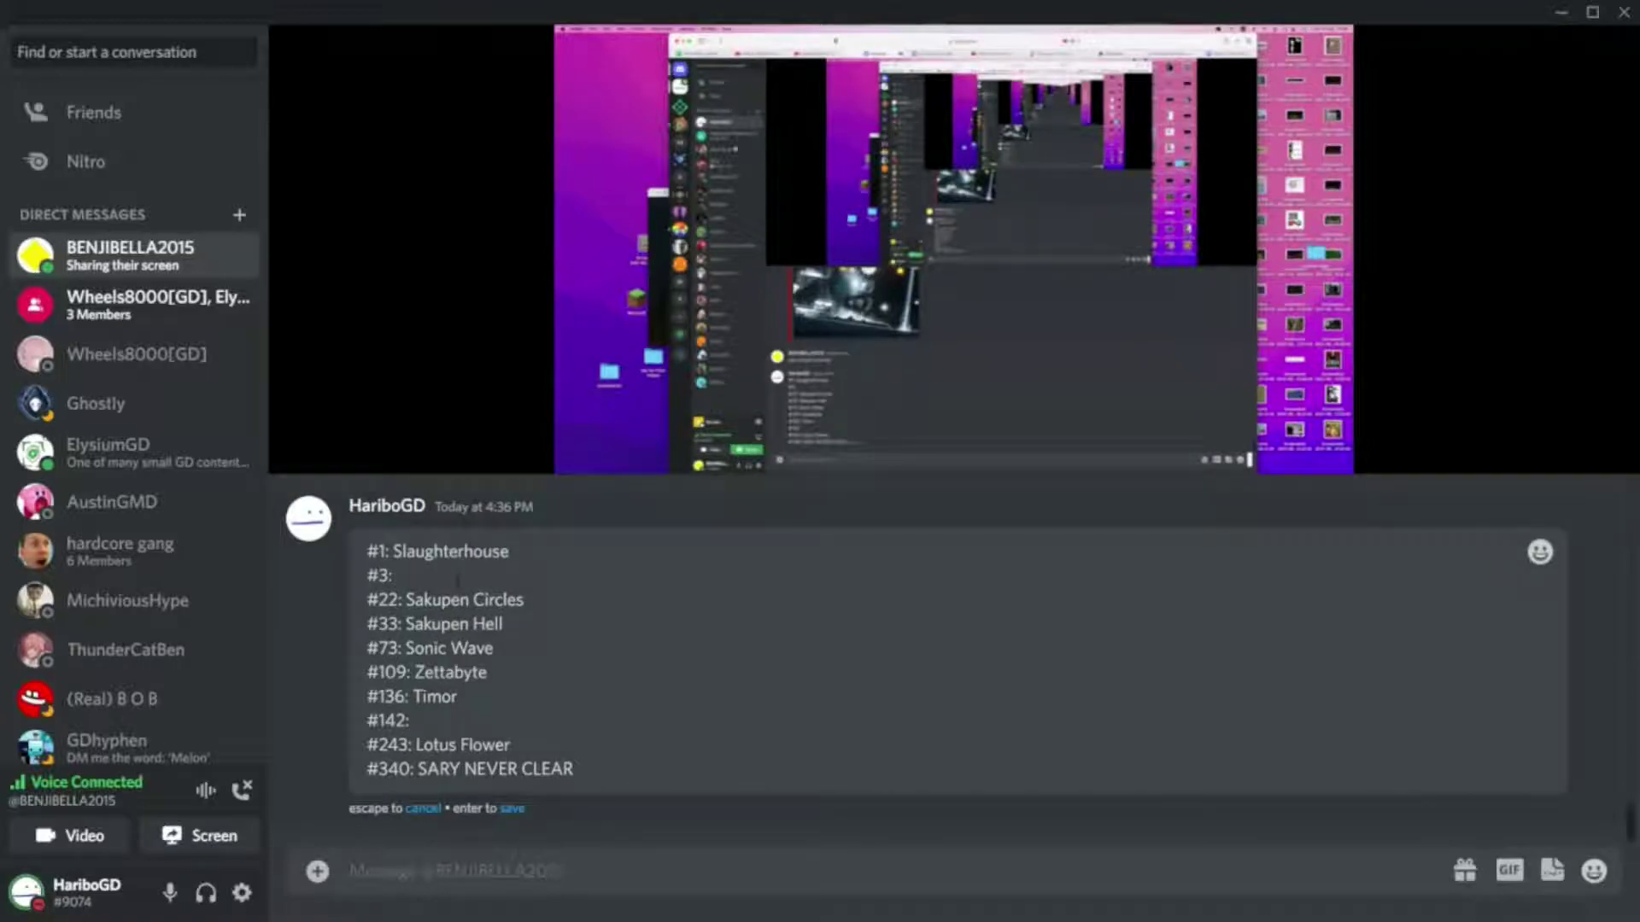
text(l Ascent)
key(Return)
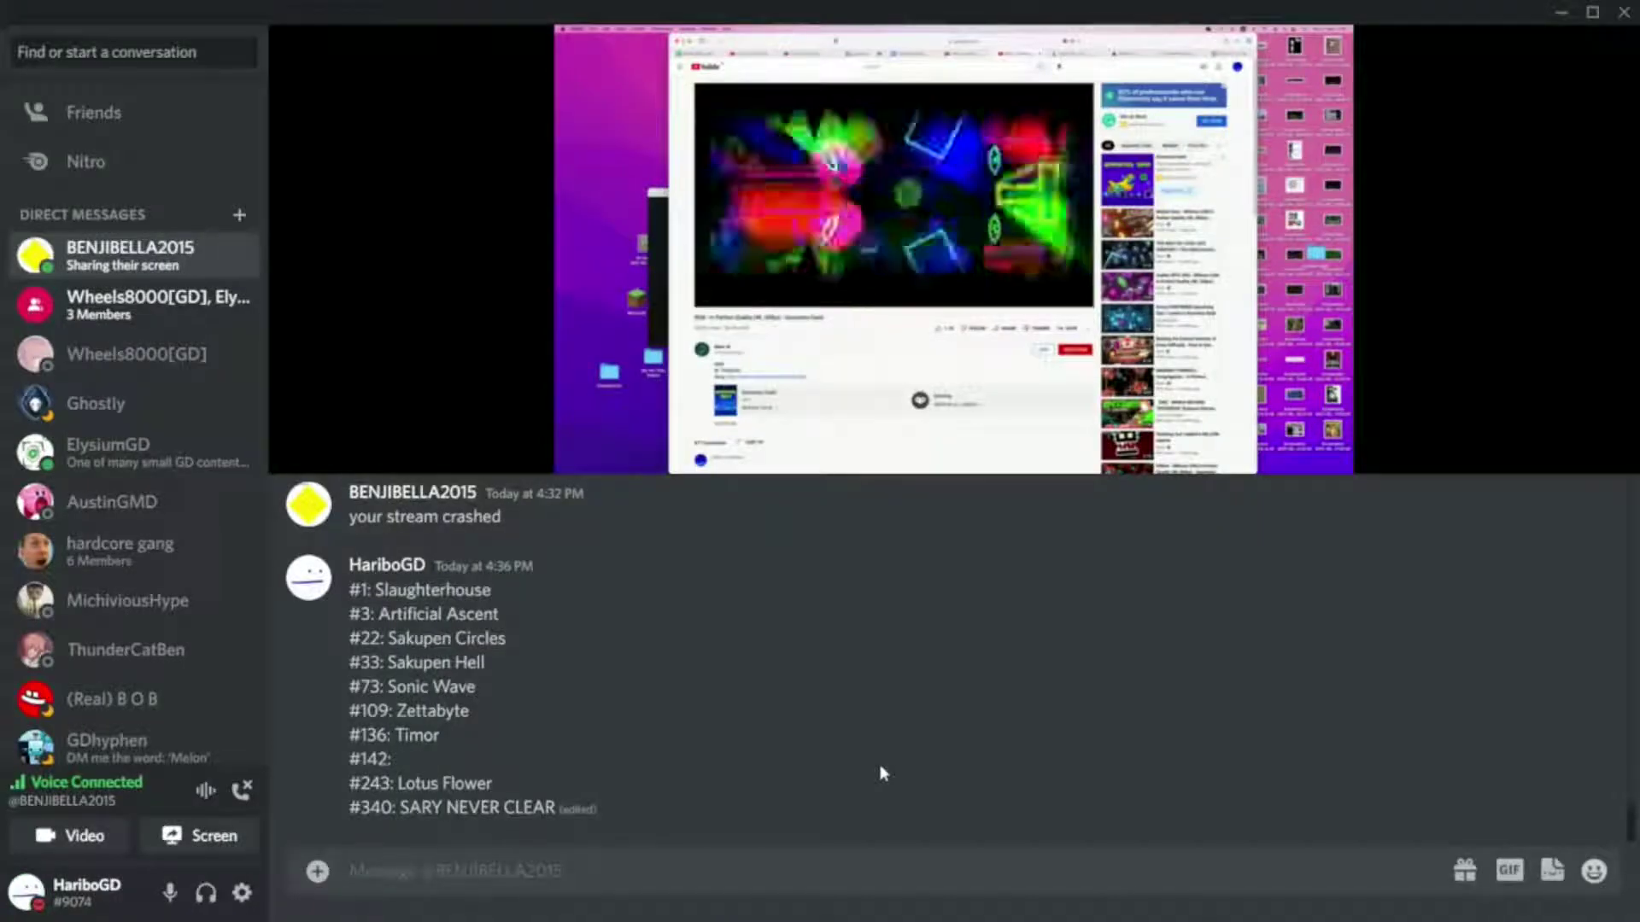
scroll(643, 731, up, 3)
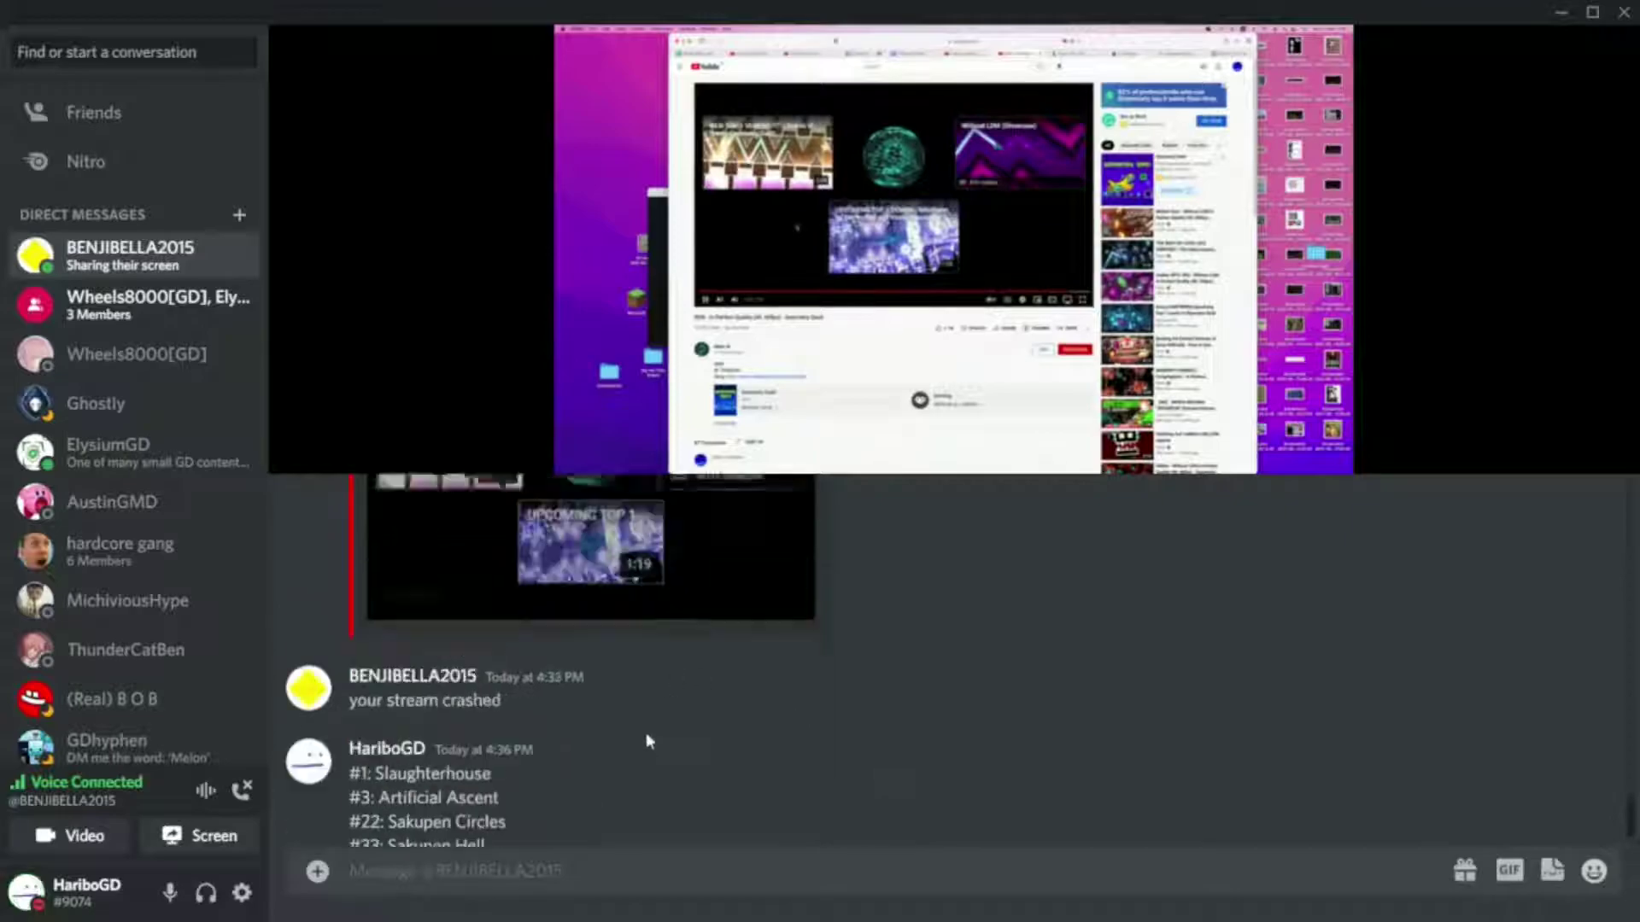
scroll(643, 730, up, 3)
scroll(911, 738, down, 6)
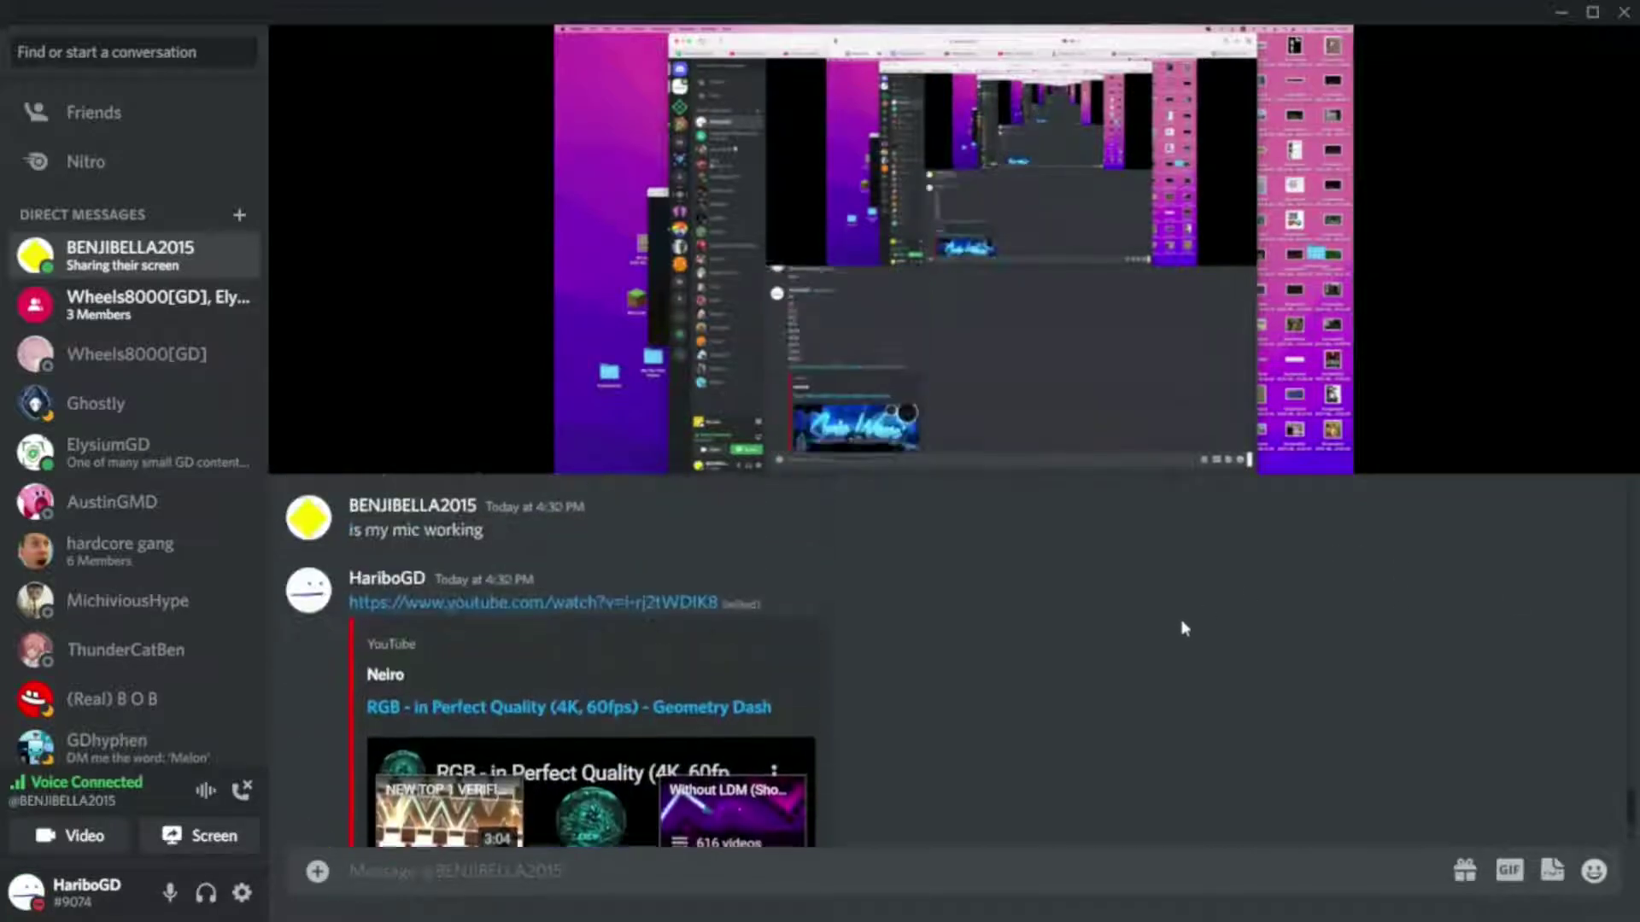
scroll(961, 602, down, 2)
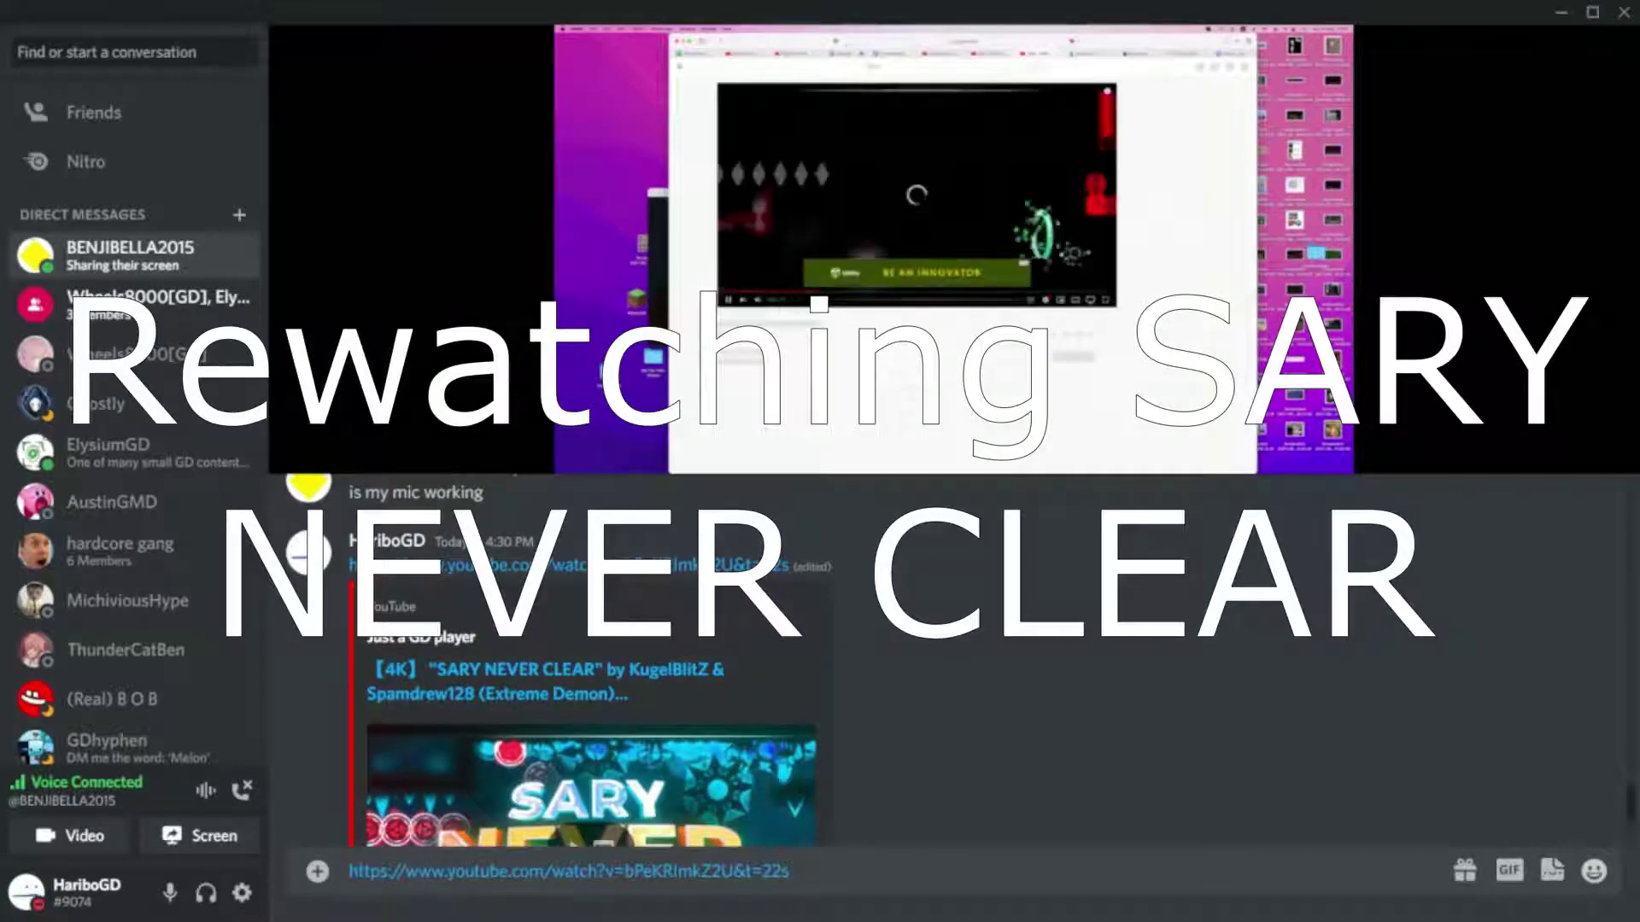
Play the SARY NEVER CLEAR embed and skip ahead through it
click(591, 627)
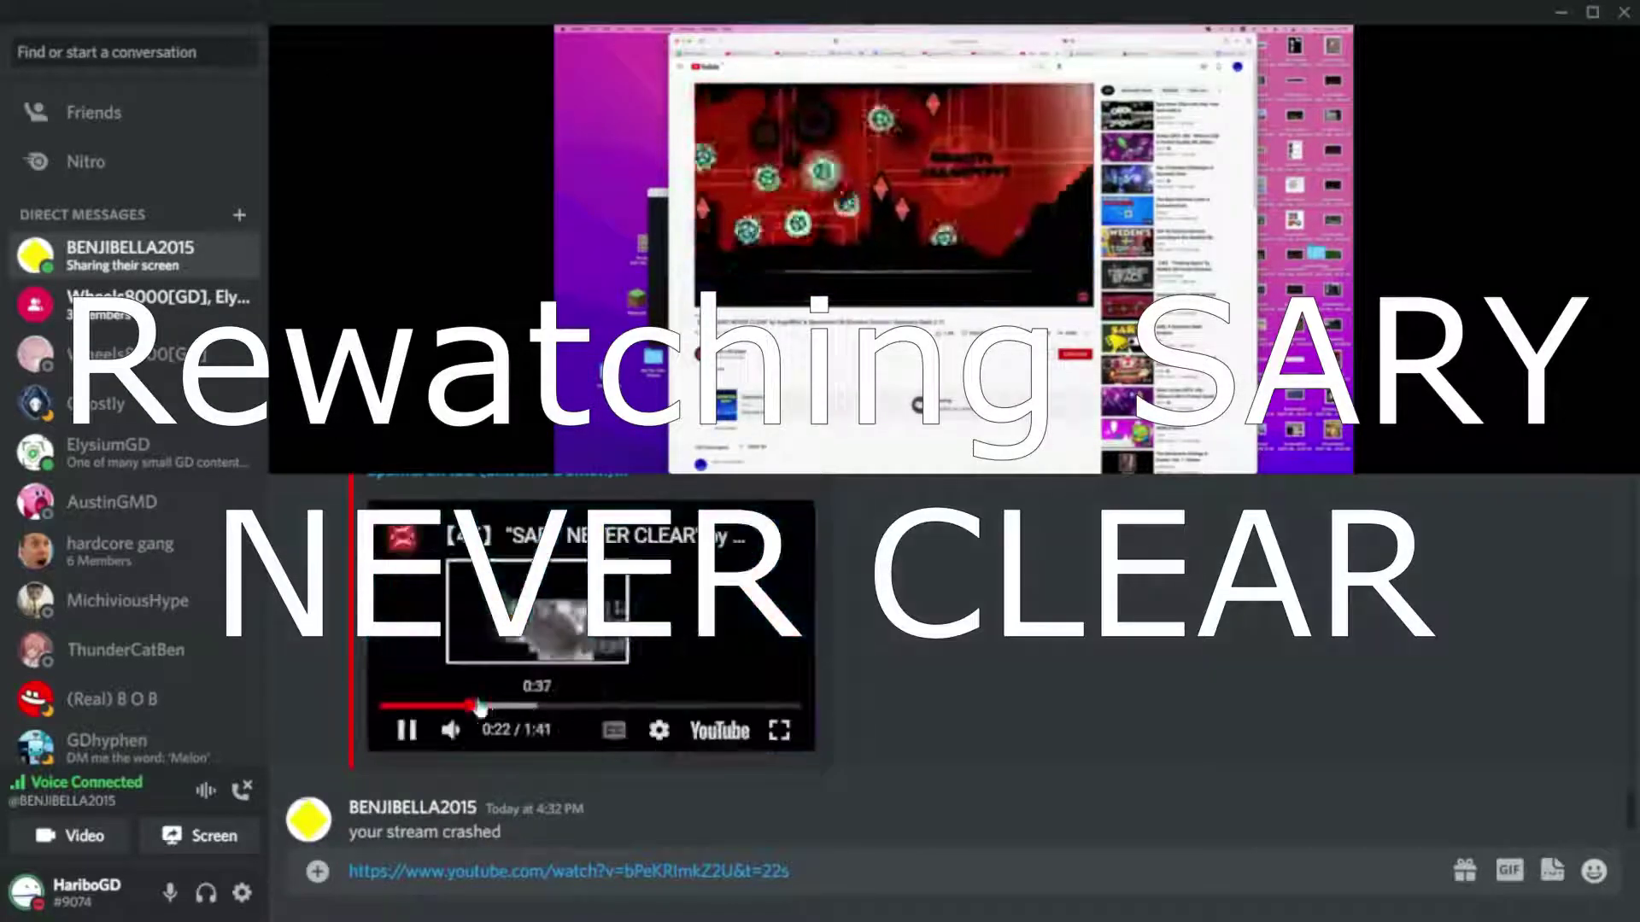
click(541, 706)
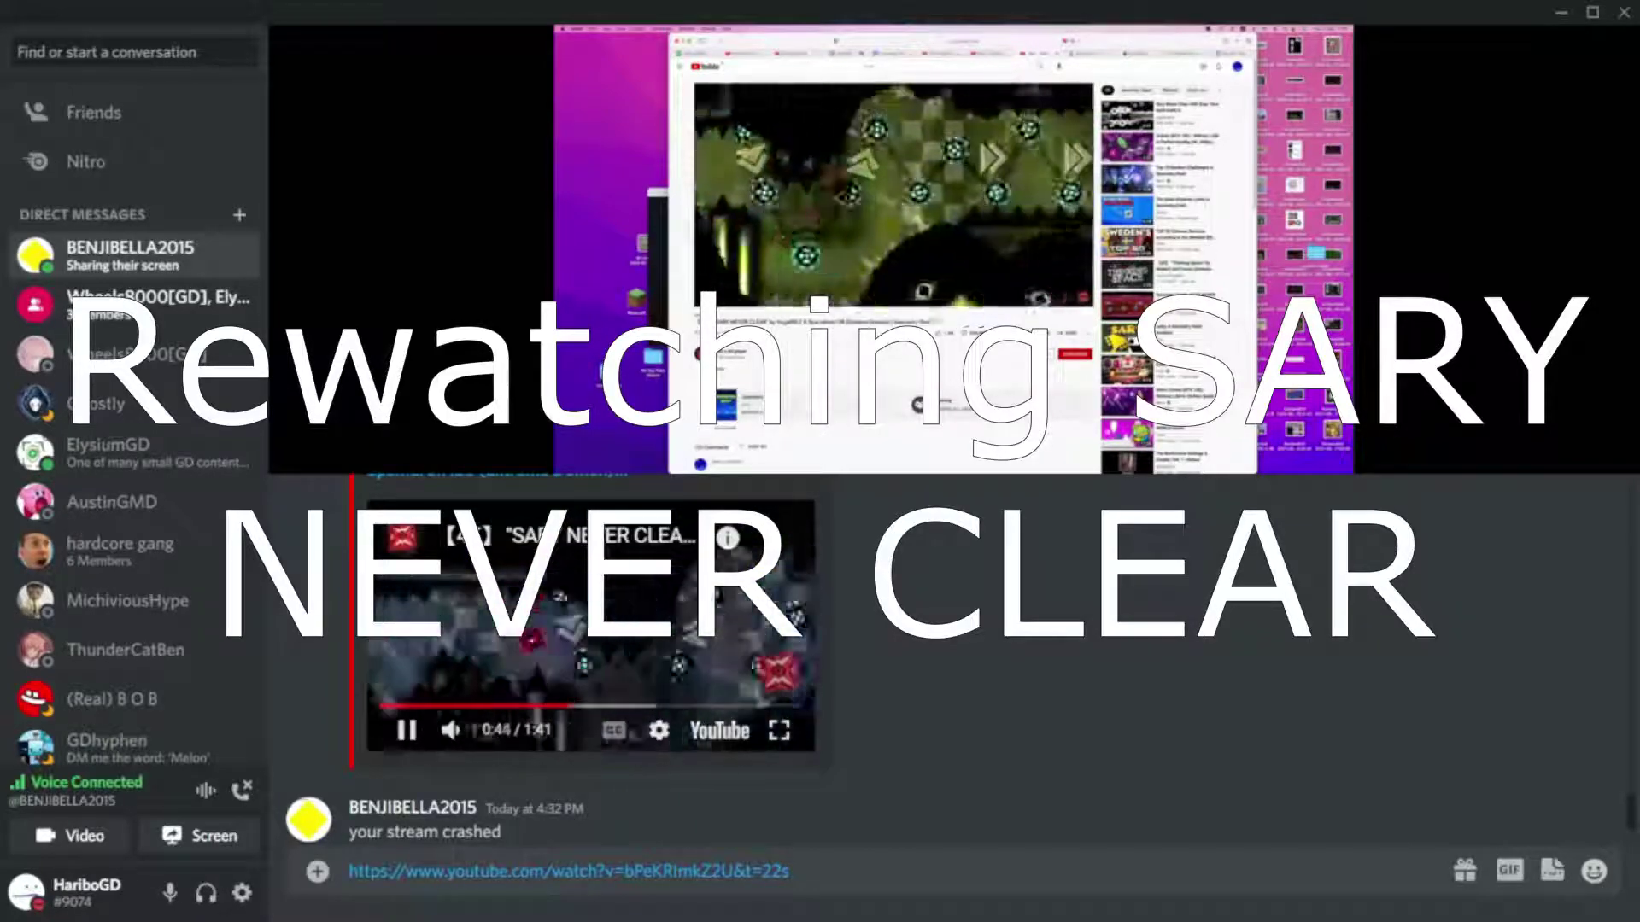
click(626, 708)
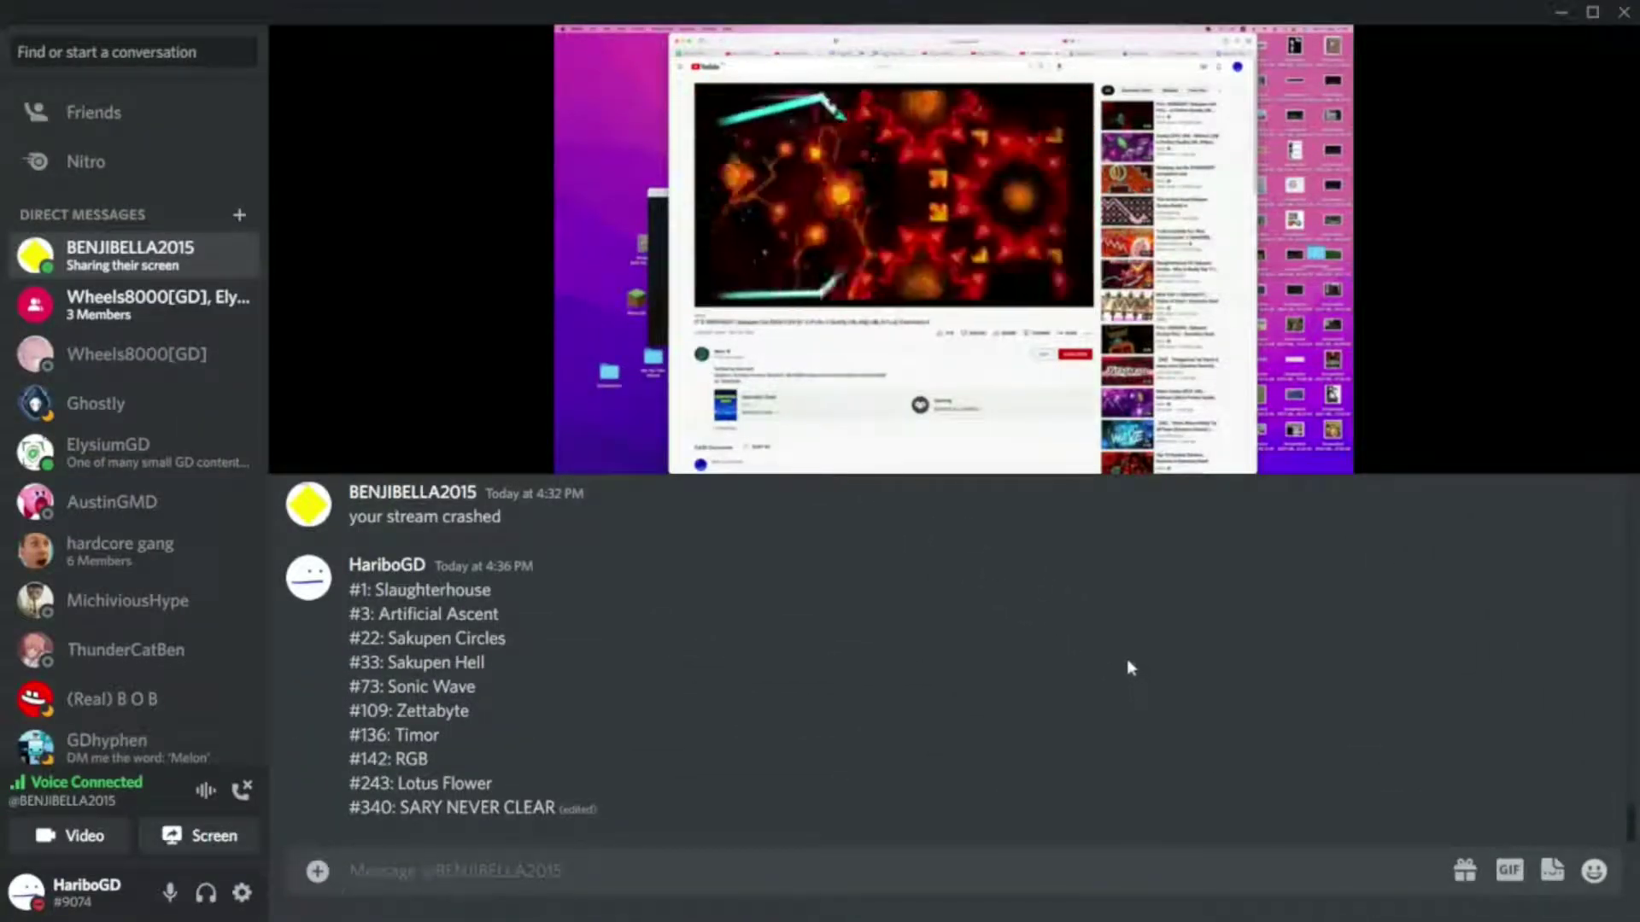
Swap the #3 and #22 guesses to Sakupen Circles and SARY NEVER CLEAR, and replace Sakupen Hell at #33 with Lotus Flower
key(Up)
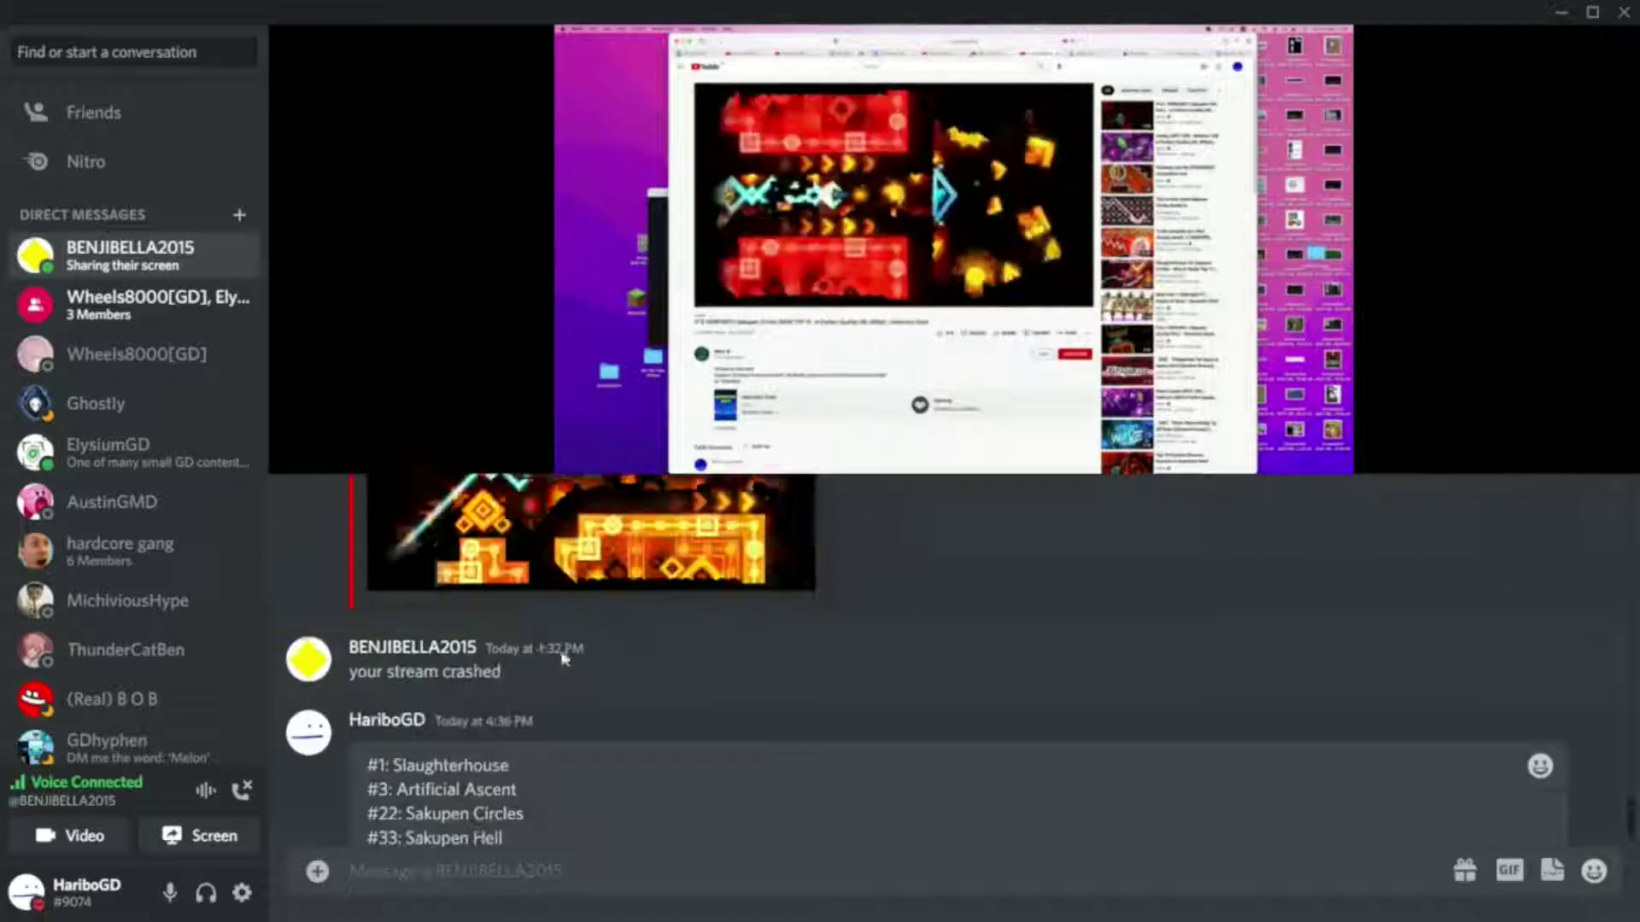
mouse_move(525, 600)
mouse_down()
mouse_move(436, 600)
mouse_move(395, 574)
mouse_up()
key(ctrl+a)
text(#1: Slaughterhouse #3: Sakupen Circles #22: Artificial Ascent #33: Sakupen Hell #73: Sonic Wave #109: Zettabyte #136: Timor #142: RGB #243: Lotus Flower #340: SARY NEVER CLEAR)
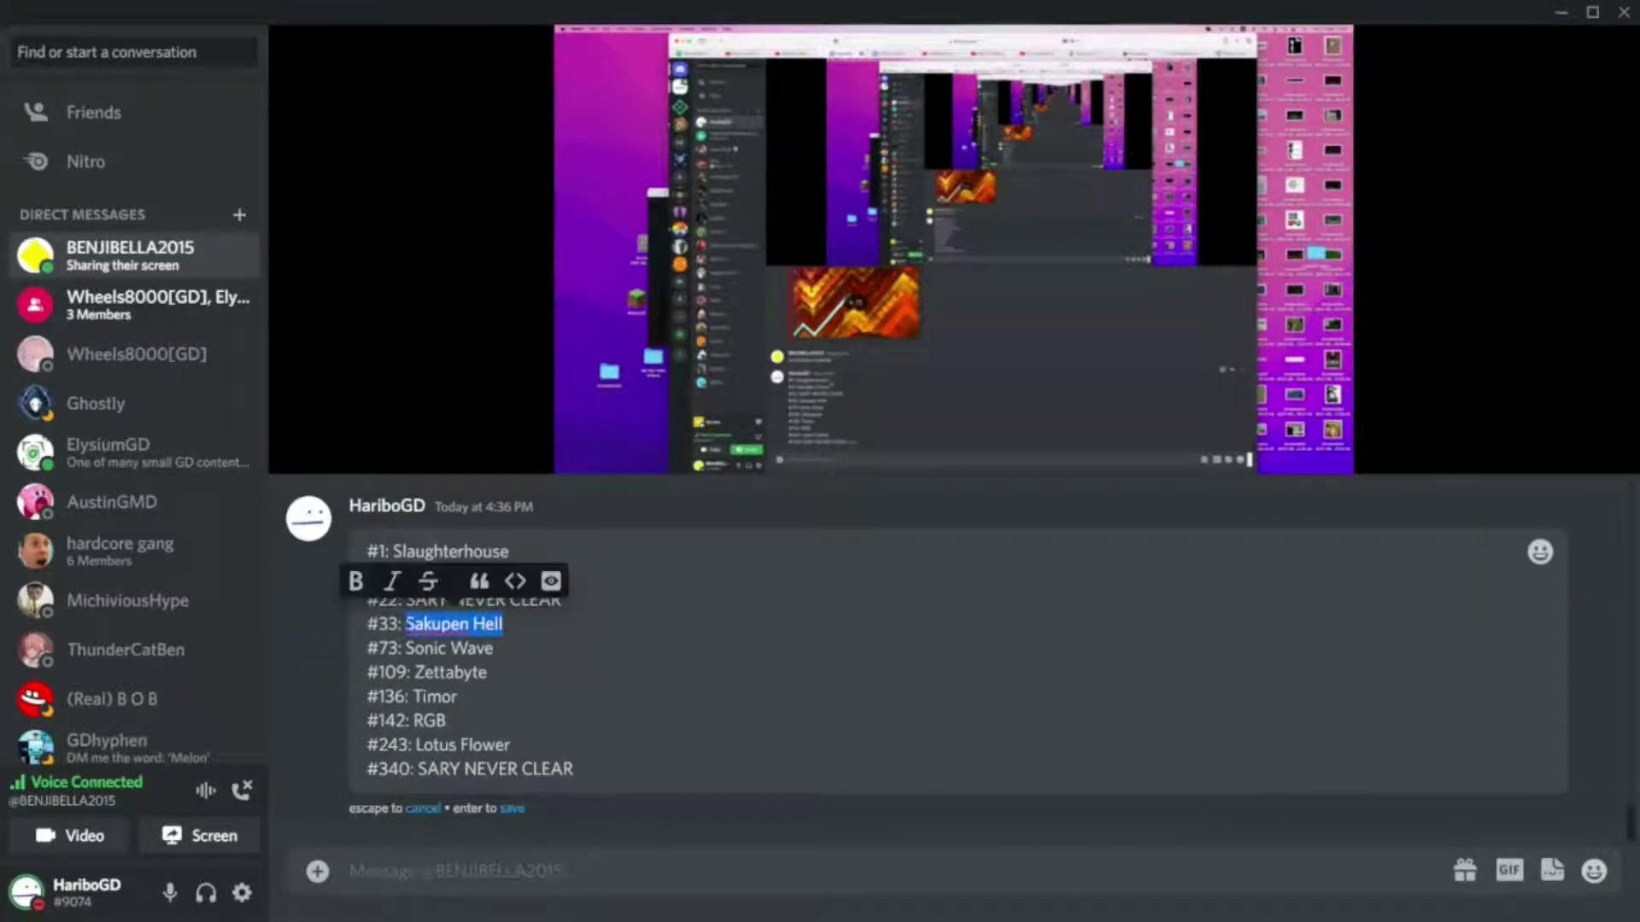
key(BackSpace)
text(otus Flower)
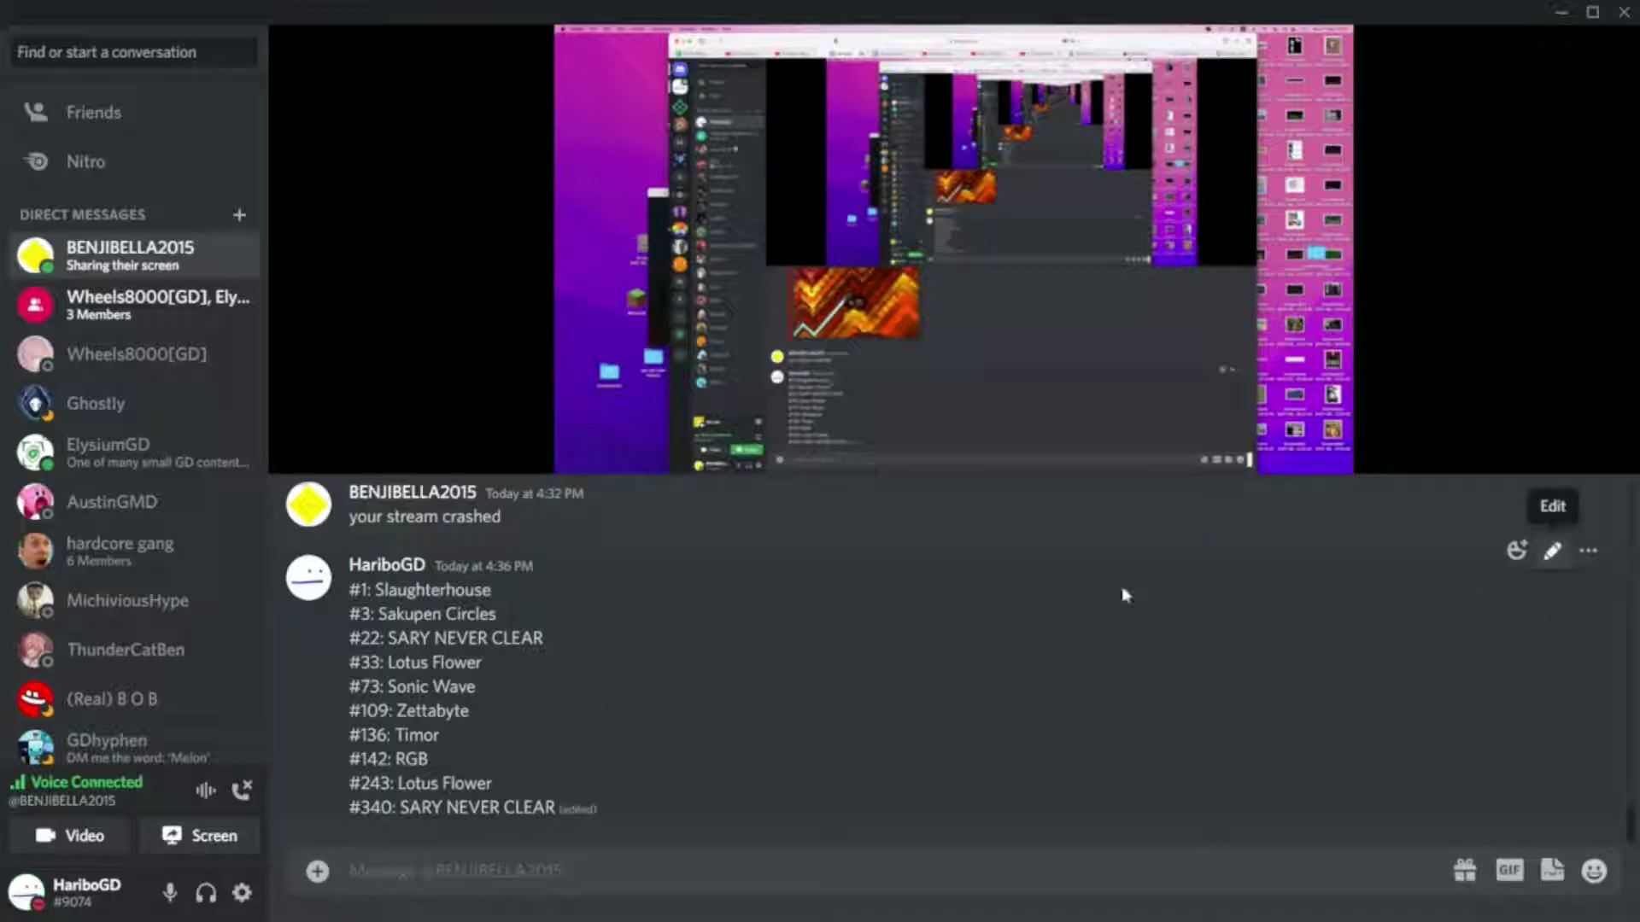
Reopen the message, replace the Zettabyte guess at #109 with Timor and save
key(Up)
drag(486, 672, 414, 672)
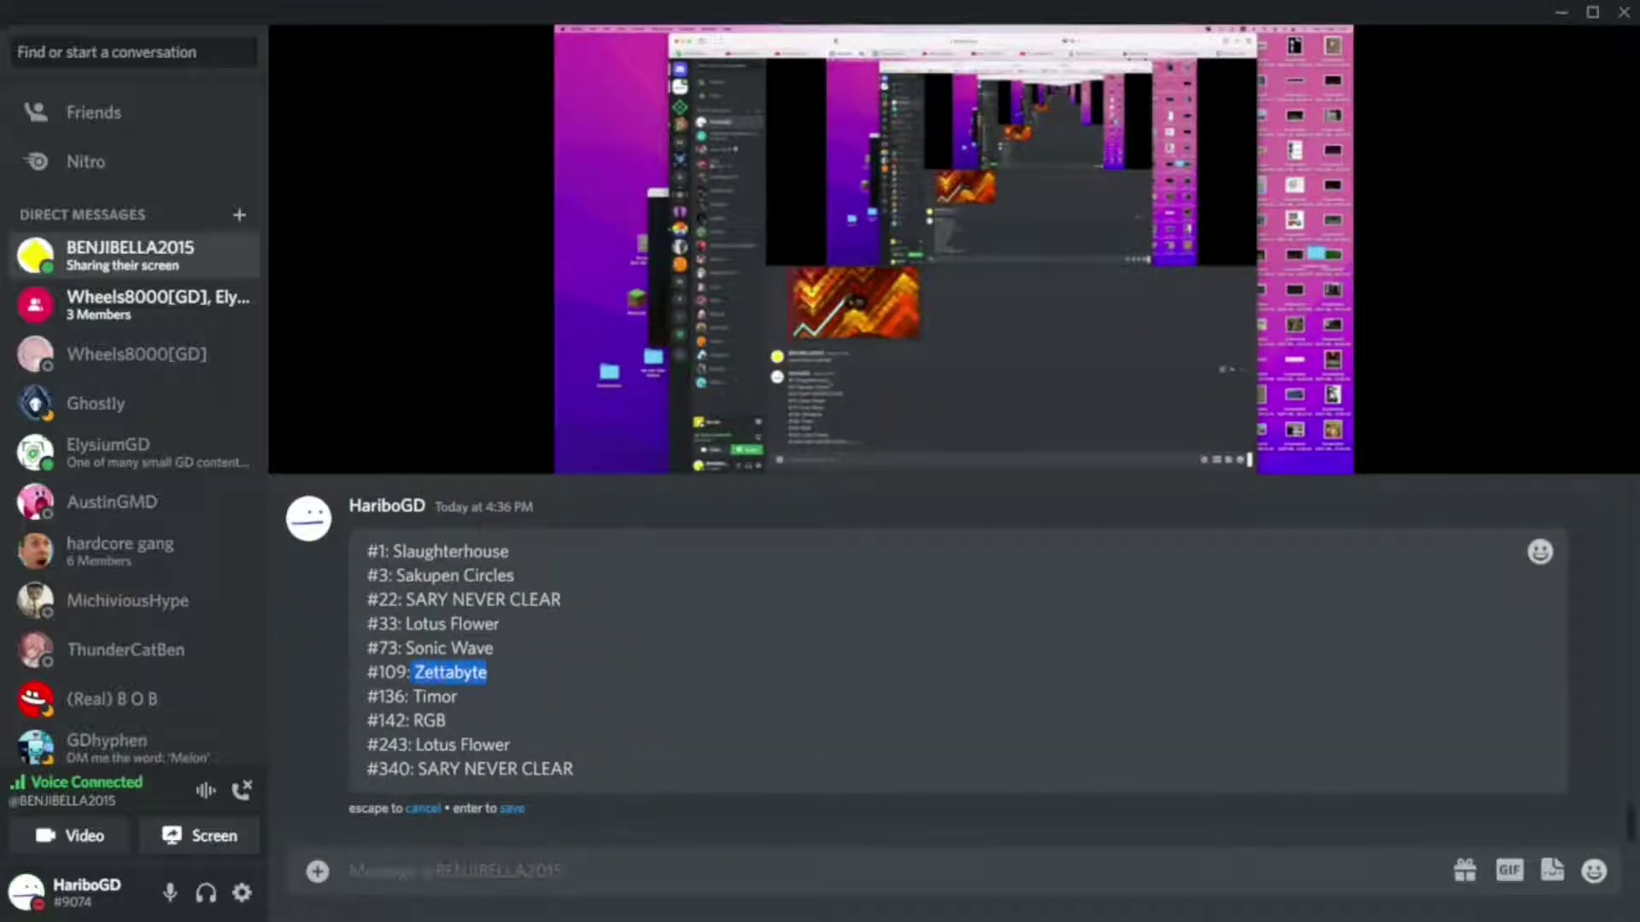
key(BackSpace)
text(Timor)
key(Return)
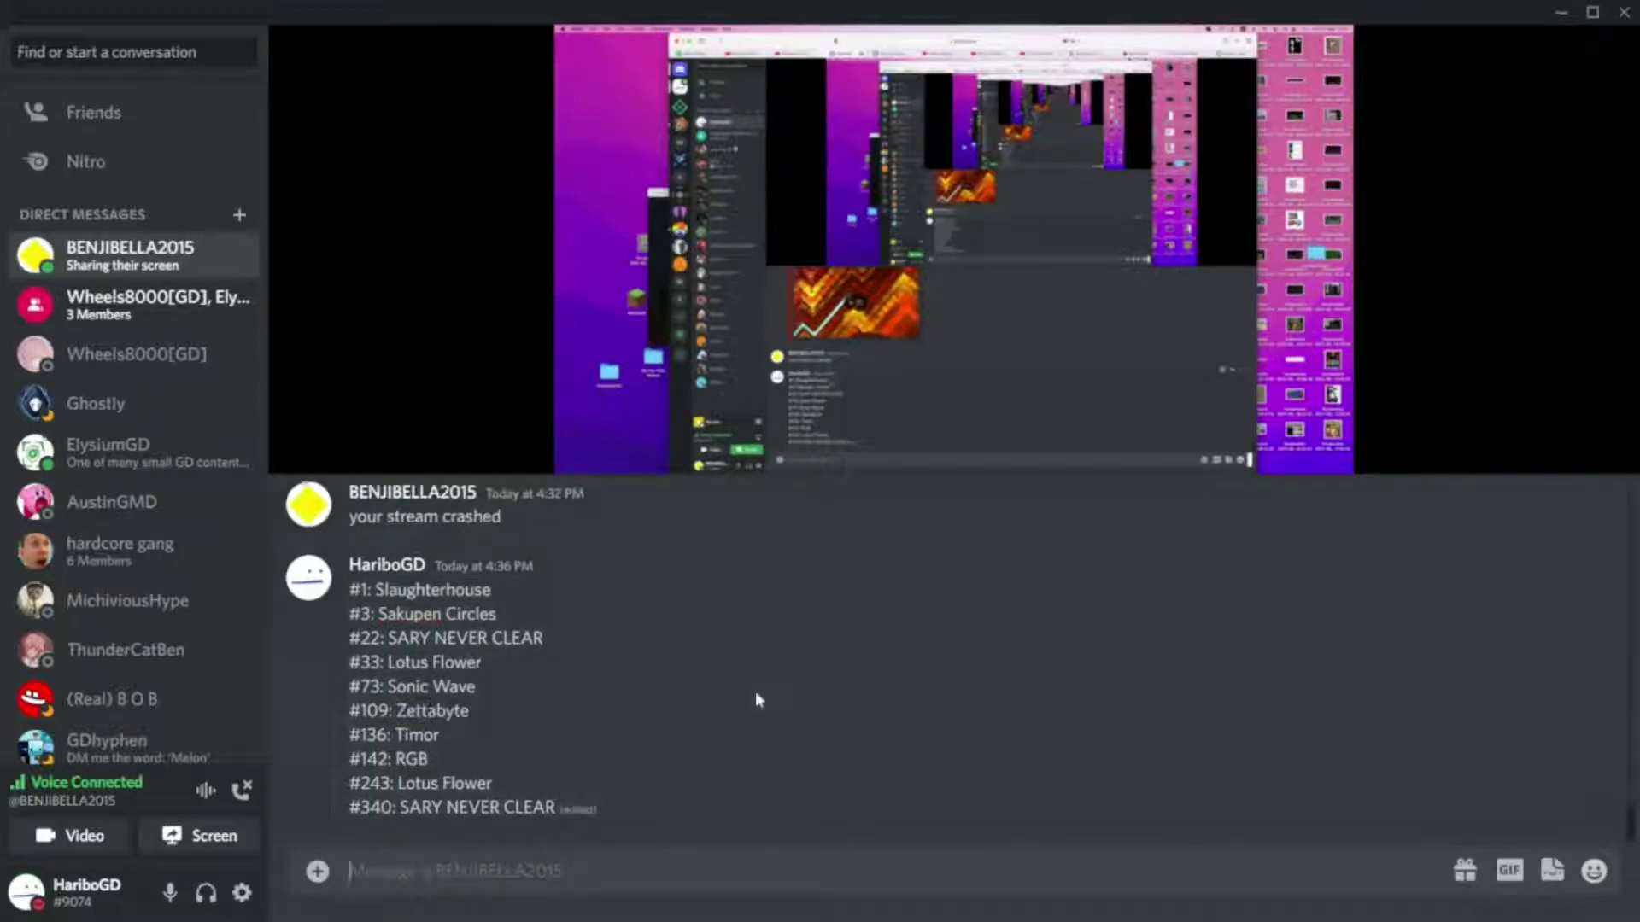